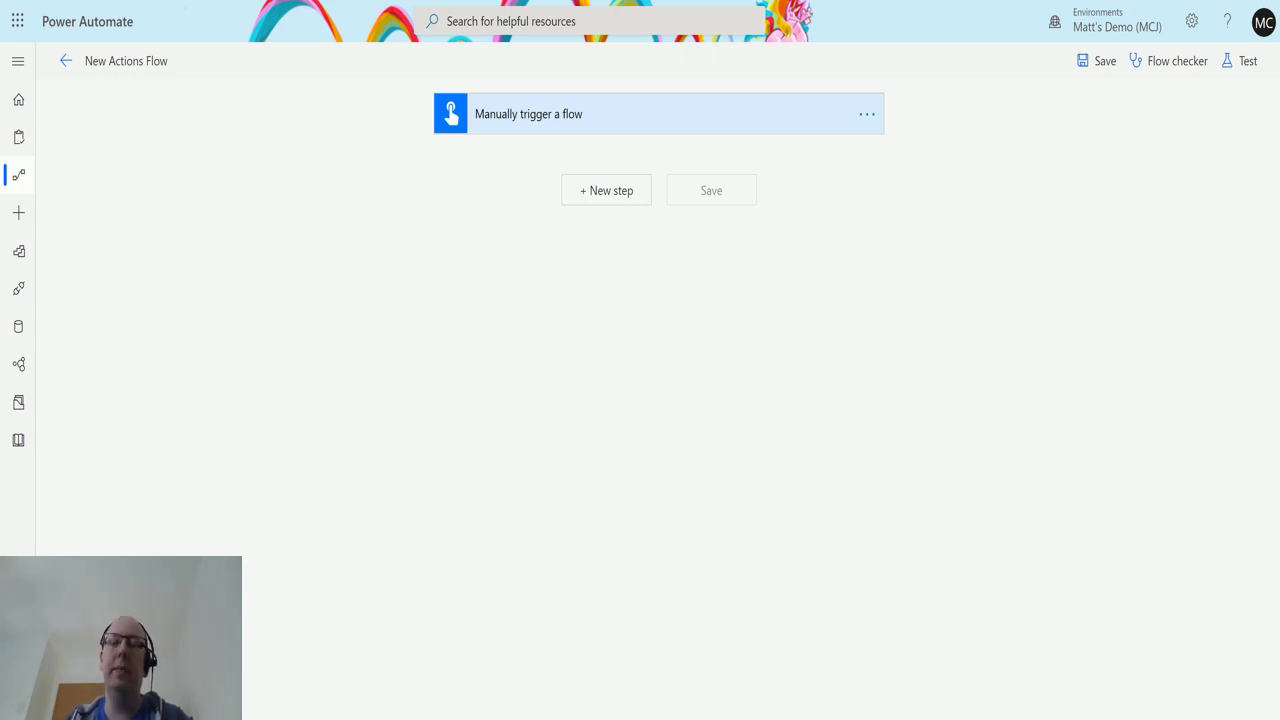
# - Add a Text input named 'text1' to the manual trigger
pyautogui.click(602, 127)
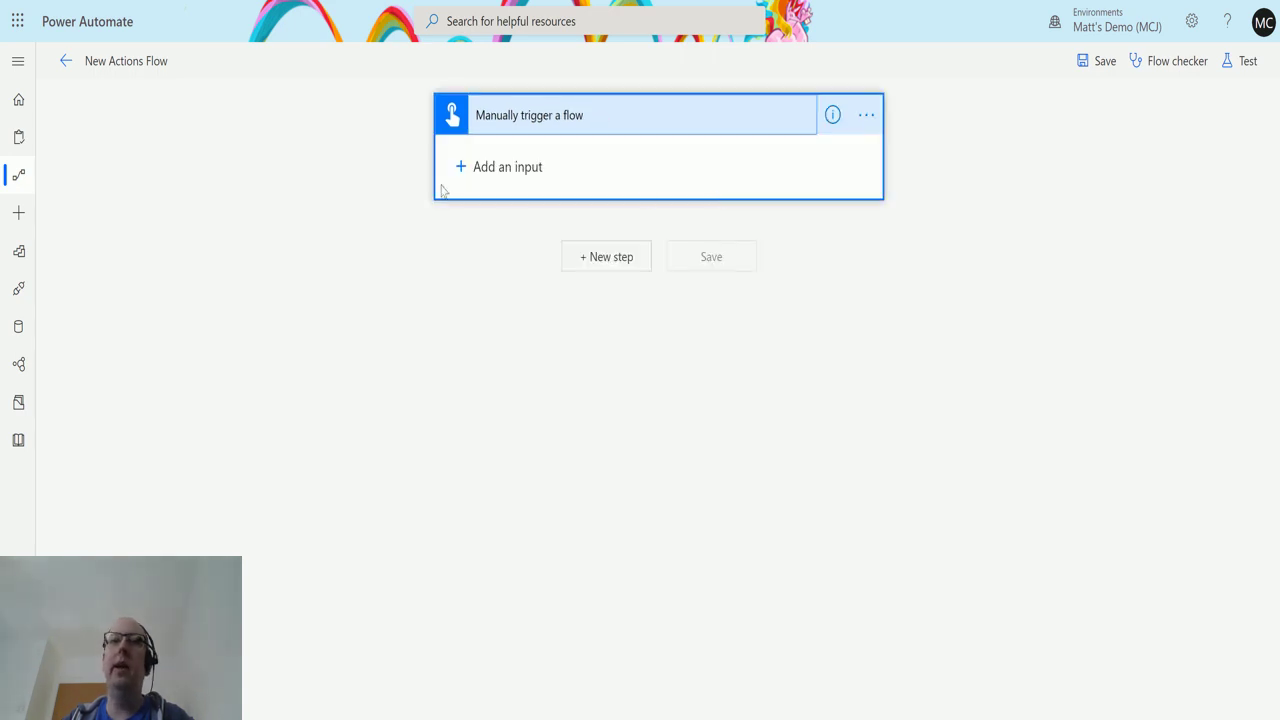
pyautogui.click(500, 168)
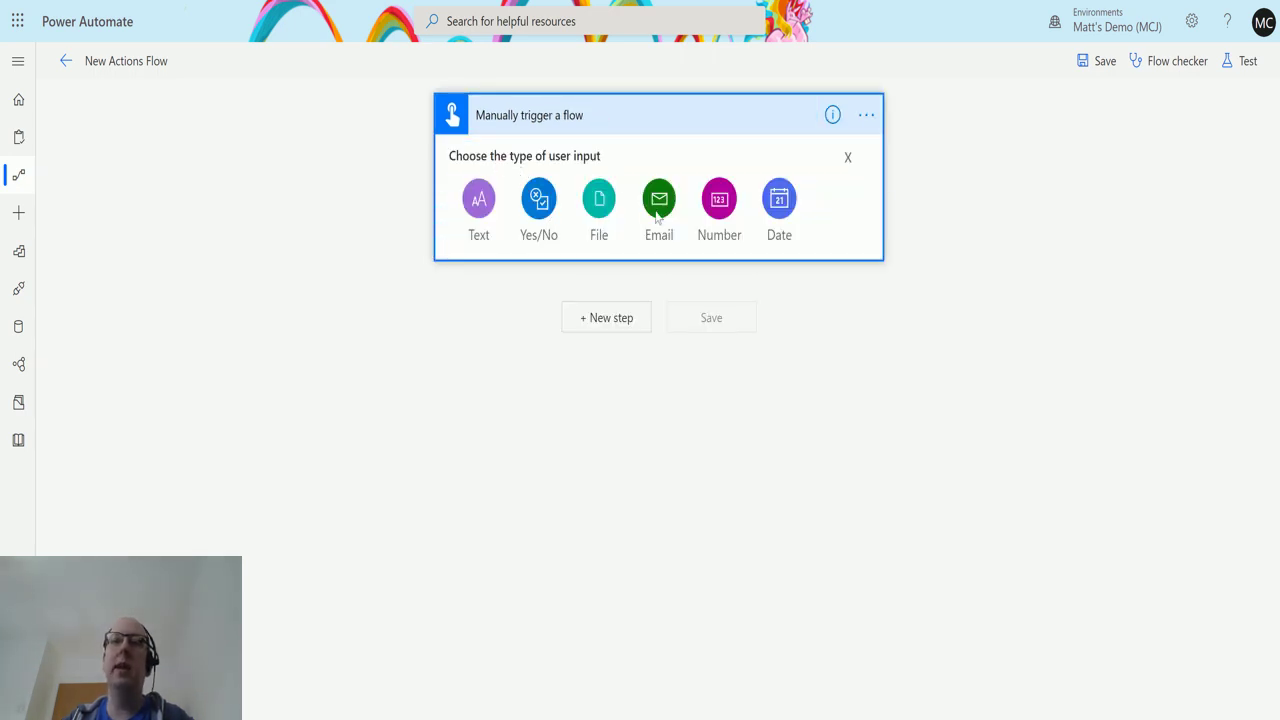
pyautogui.click(492, 222)
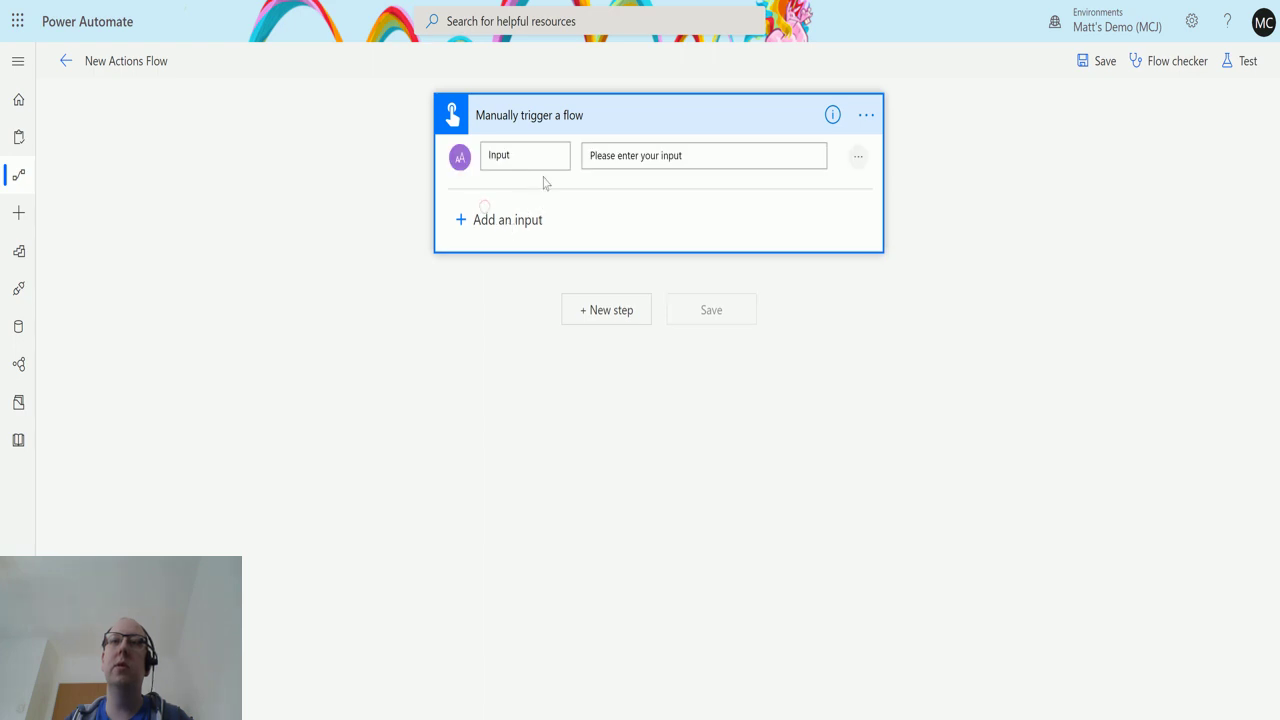
pyautogui.moveTo(523, 158); pyautogui.dragTo(493, 176)
pyautogui.write('text1')
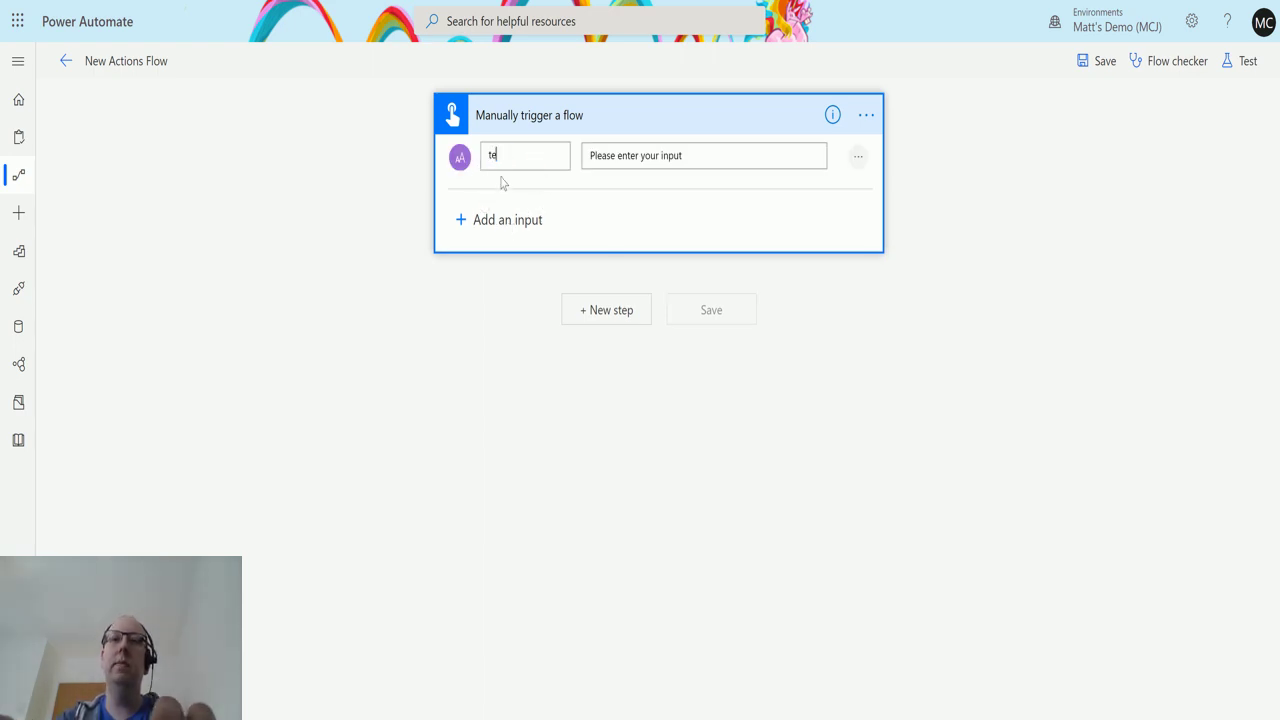
pyautogui.click(431, 364)
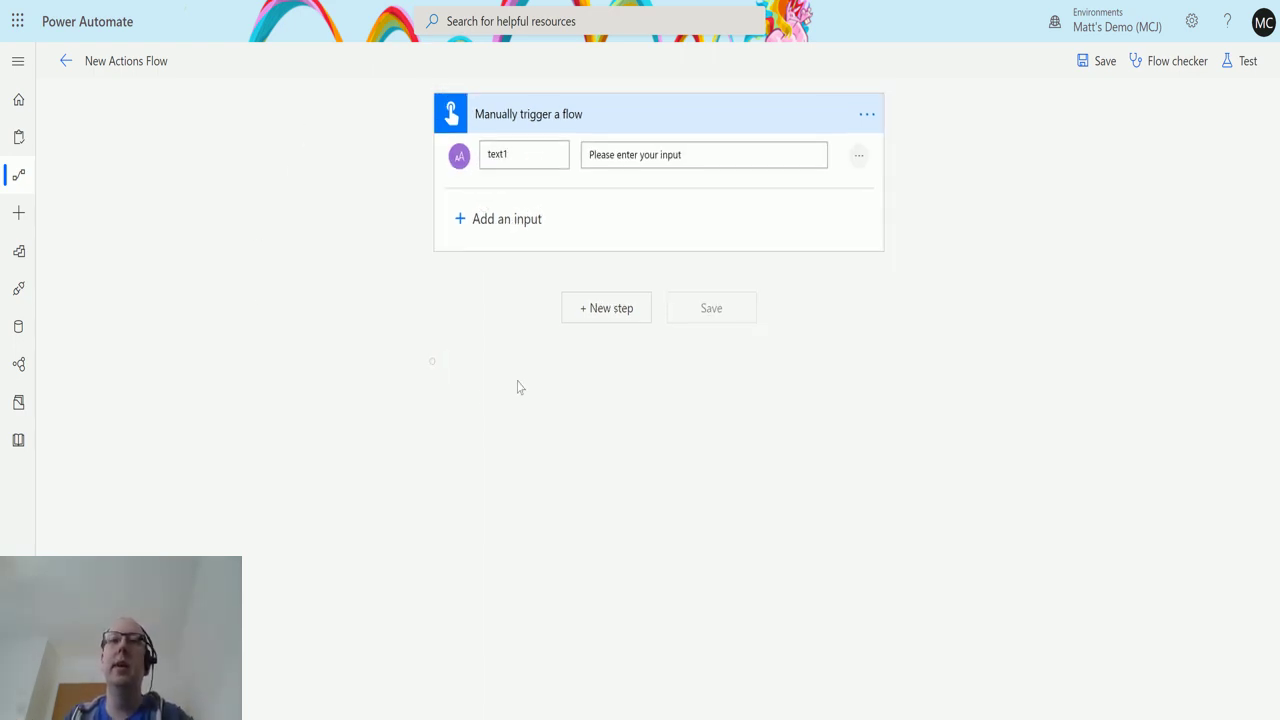
# - Add the Substring action from the built-in Text Functions connector after the trigger
pyautogui.click(603, 311)
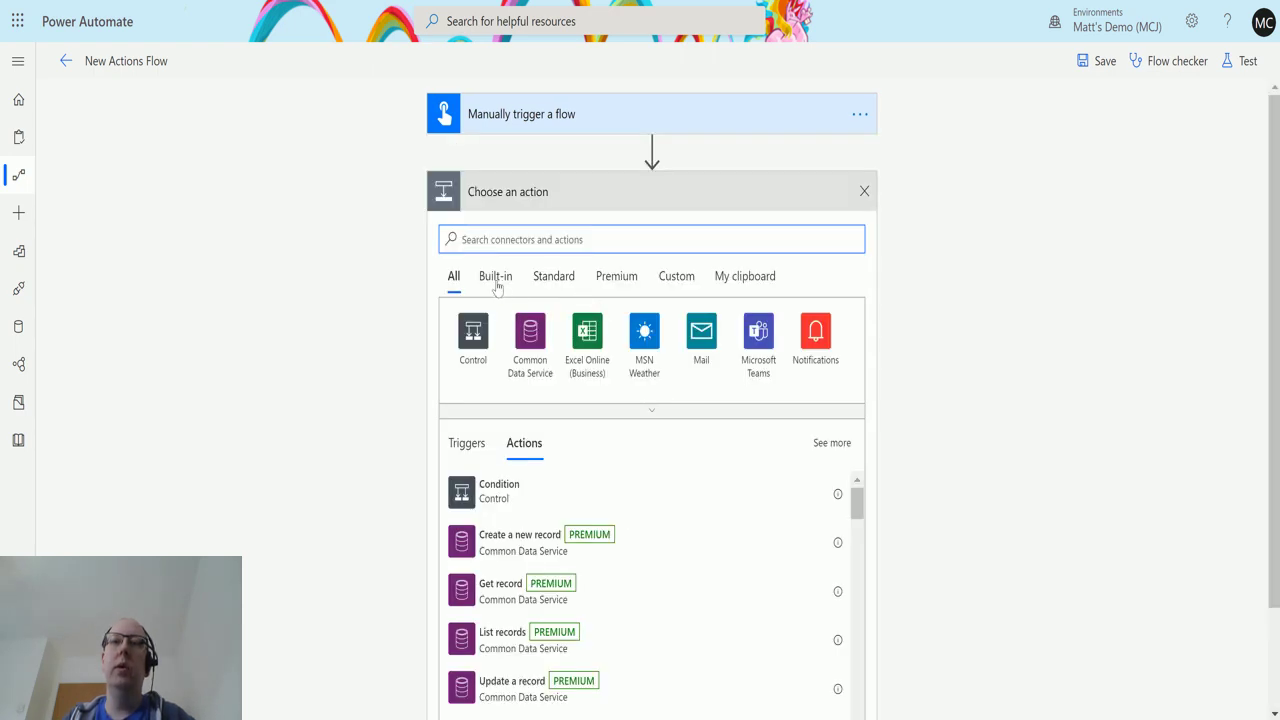
pyautogui.click(497, 287)
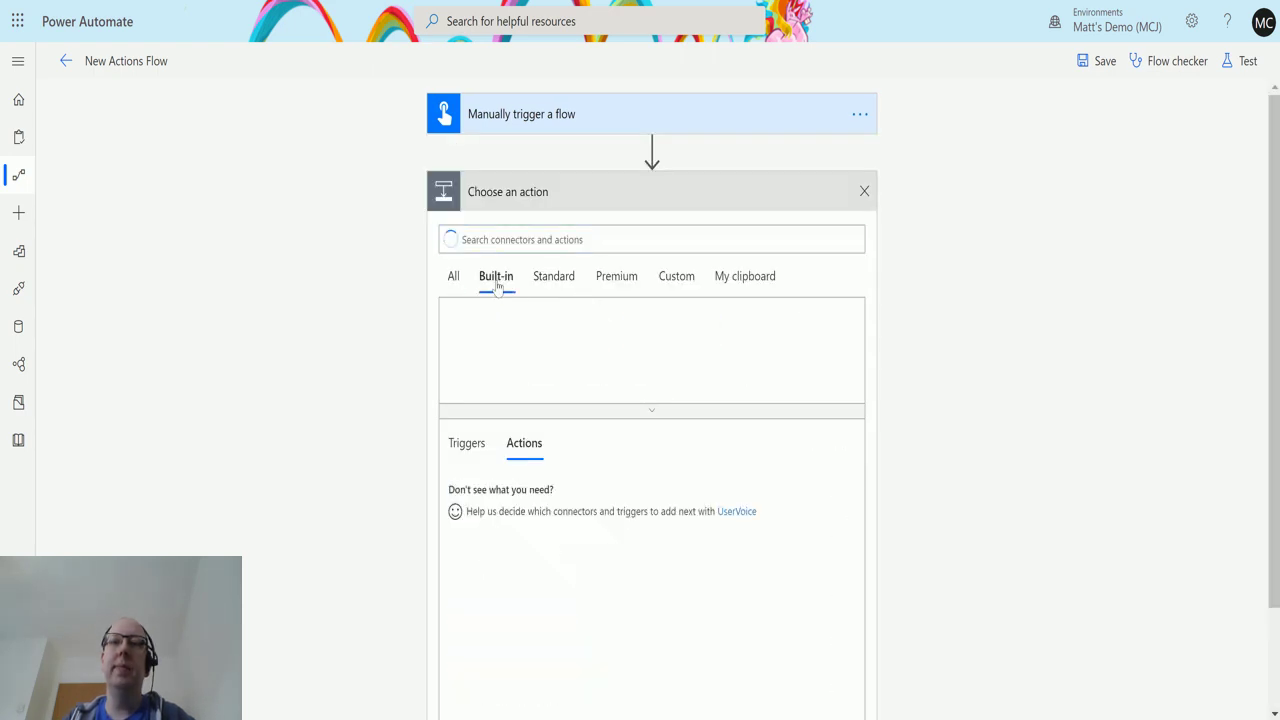
pyautogui.click(651, 410)
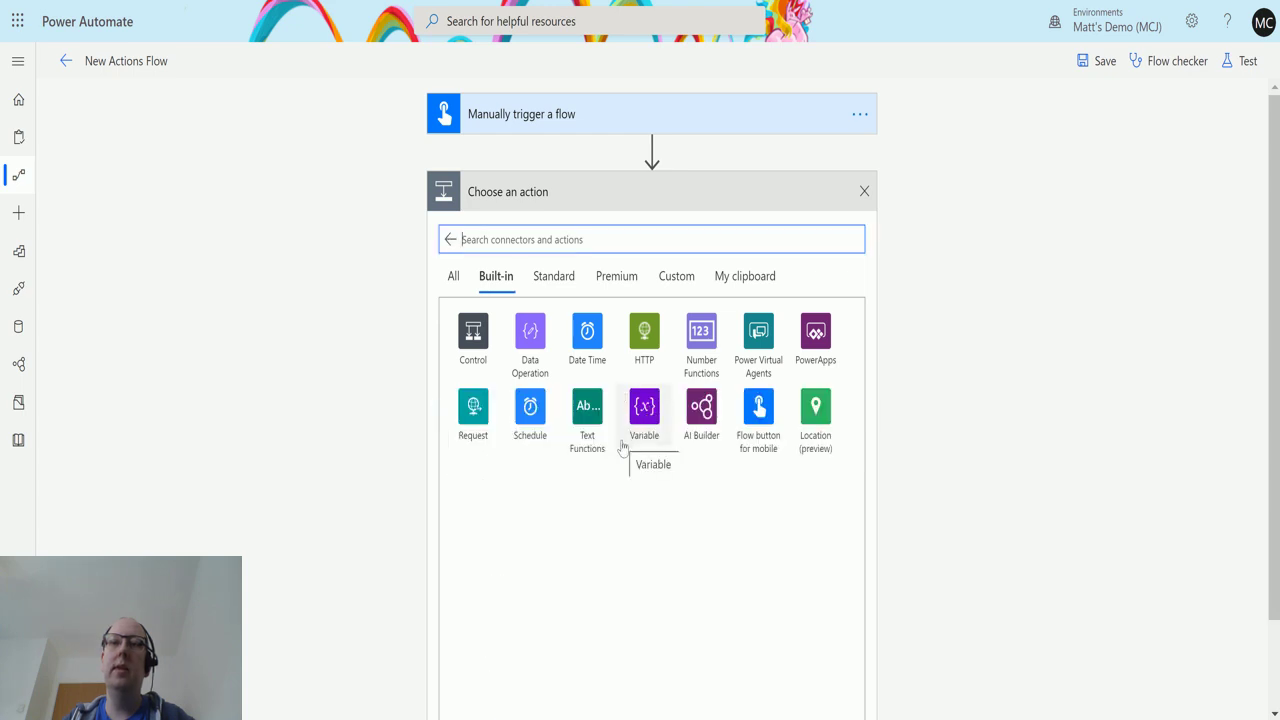
pyautogui.click(590, 415)
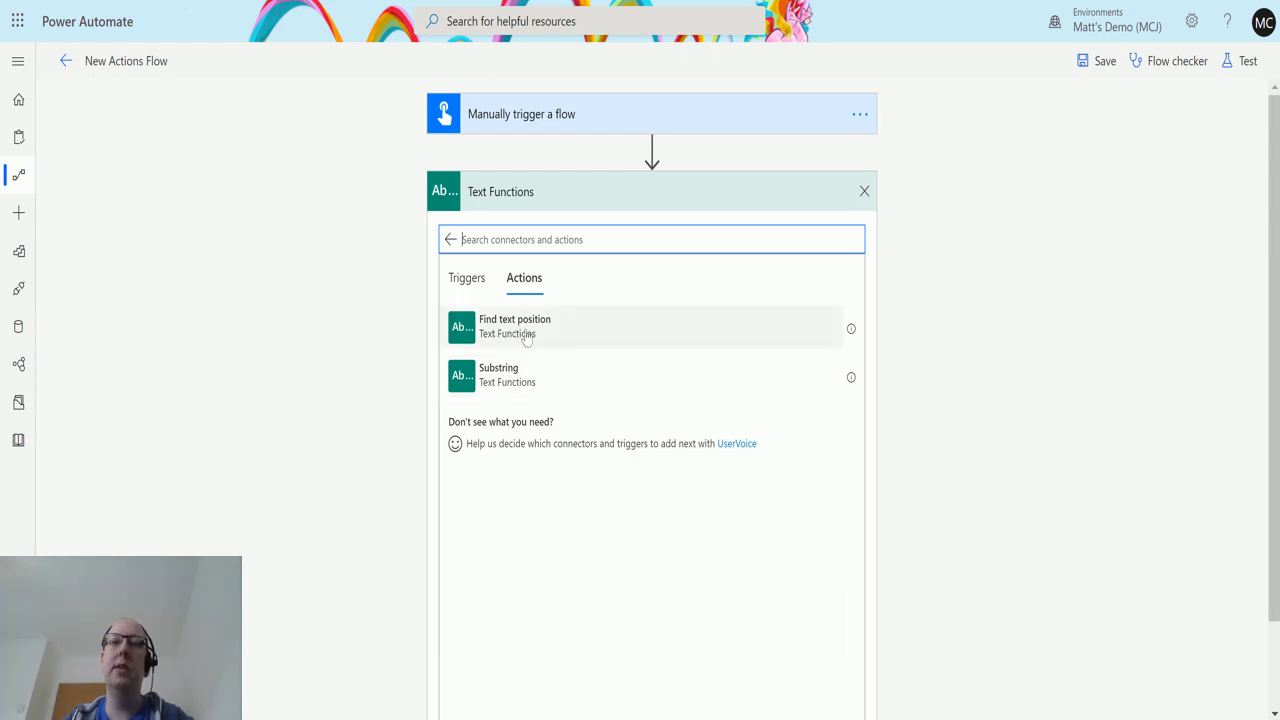
pyautogui.click(510, 386)
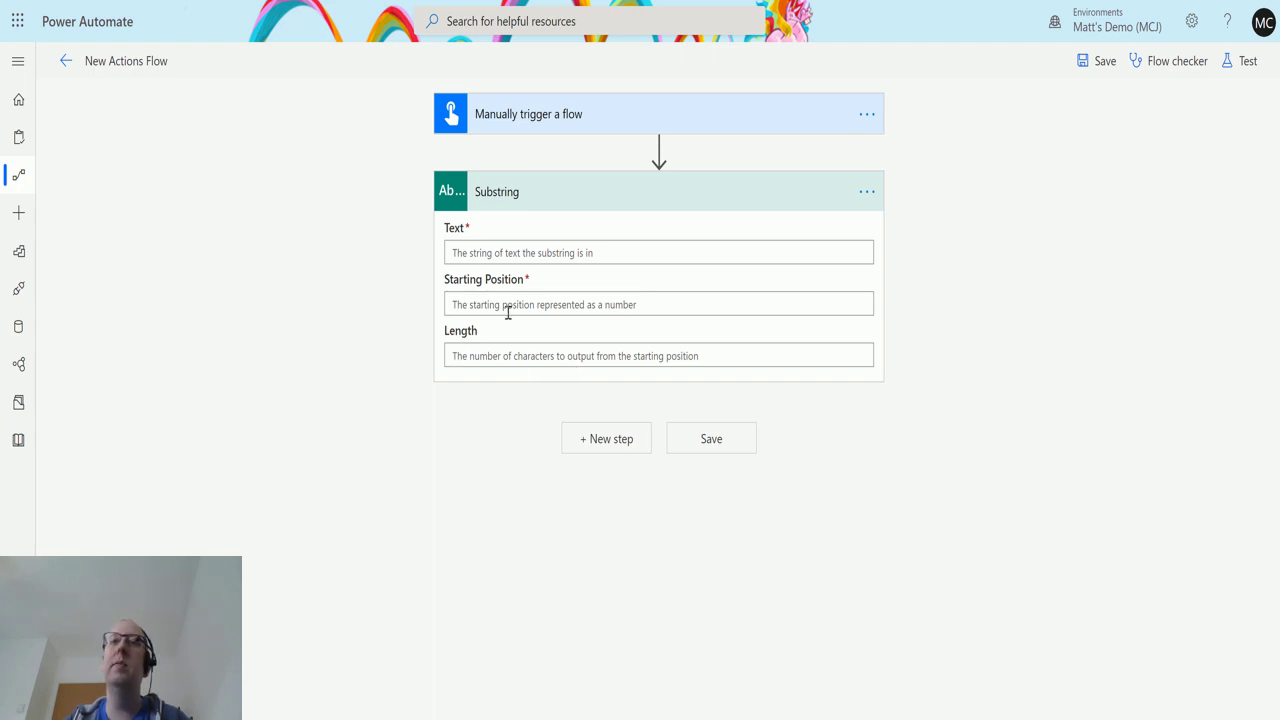
# - Fill Substring with Text from the trigger's text1, Starting Position 4 and Length 5
pyautogui.click(524, 246)
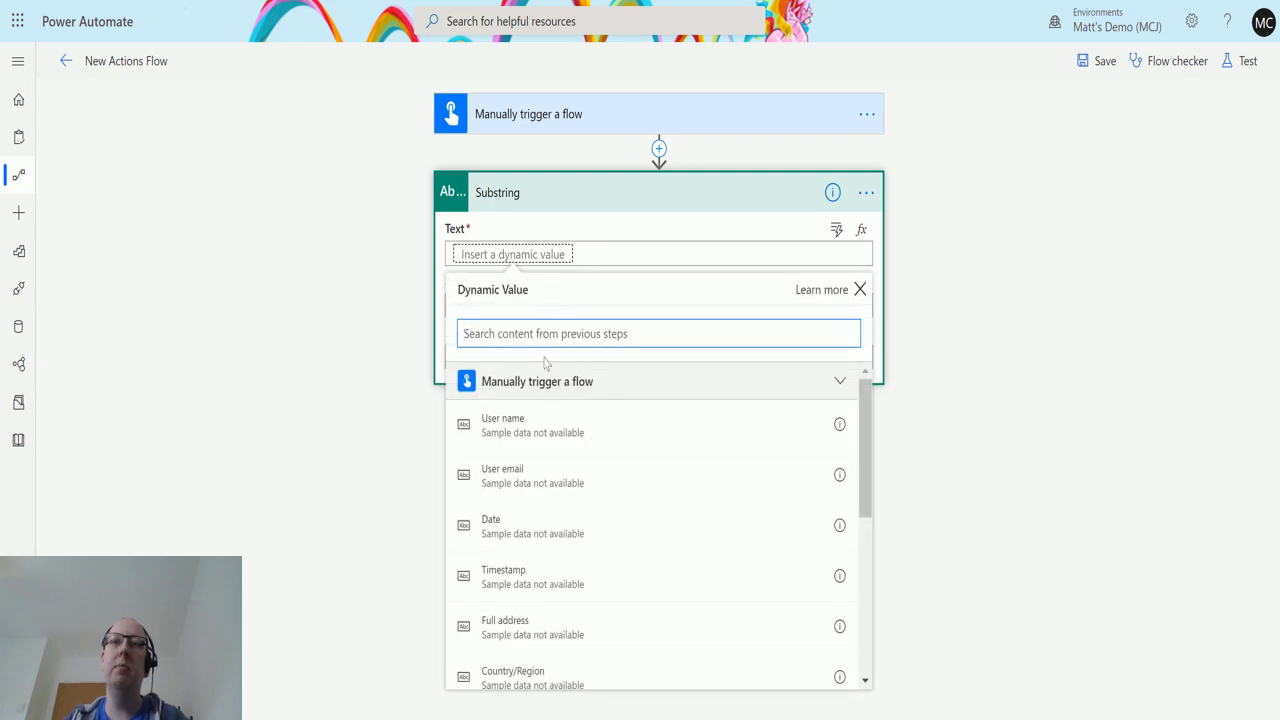
pyautogui.write('text')
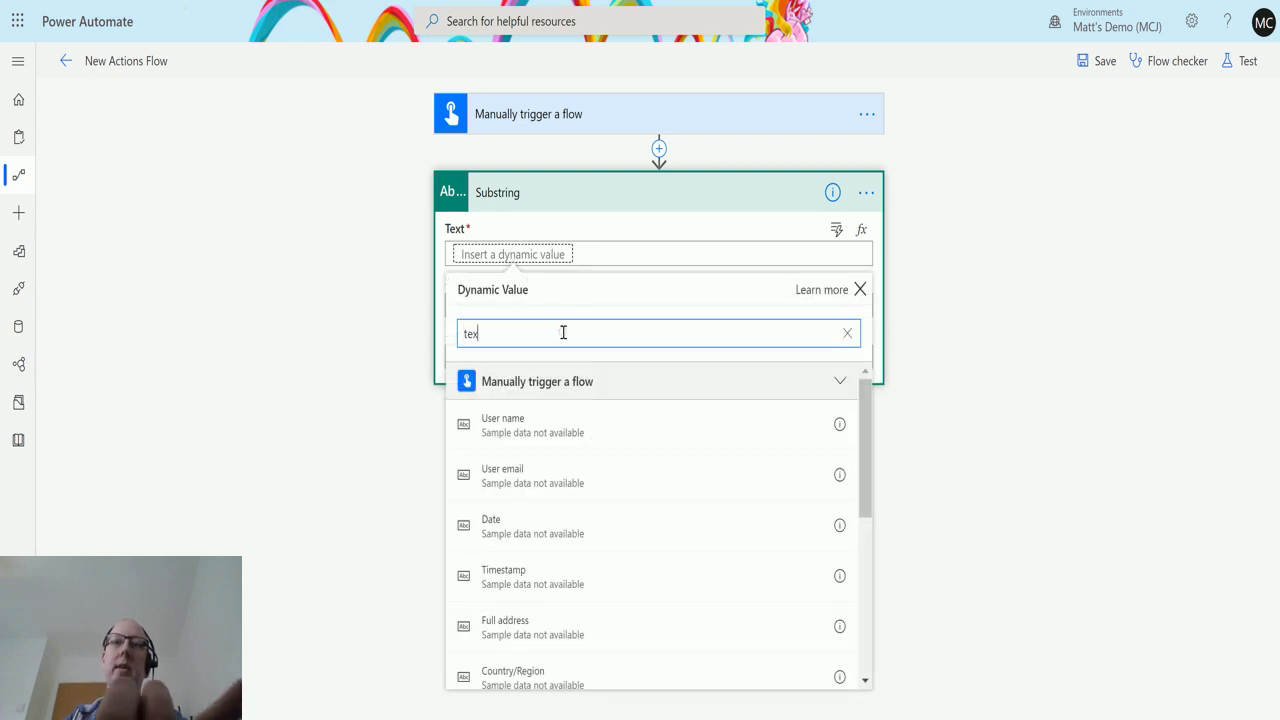
pyautogui.click(557, 422)
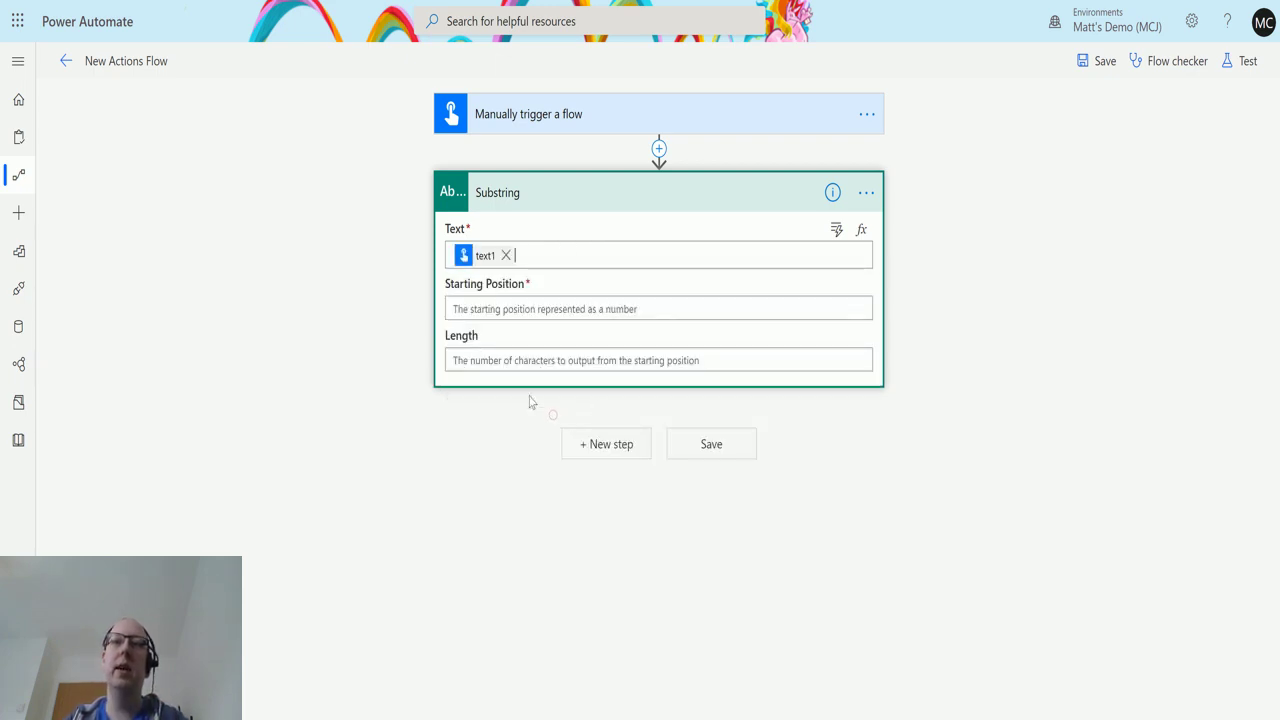
pyautogui.click(535, 311)
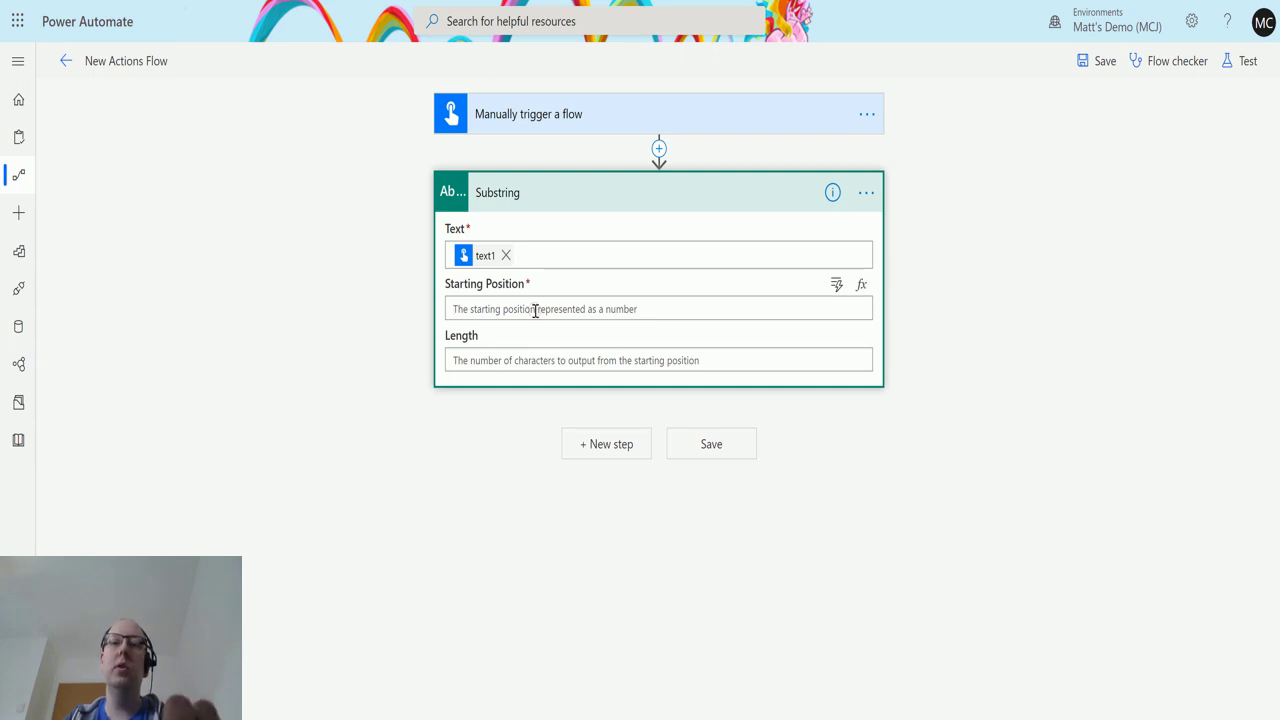
pyautogui.write('4')
pyautogui.click(540, 360)
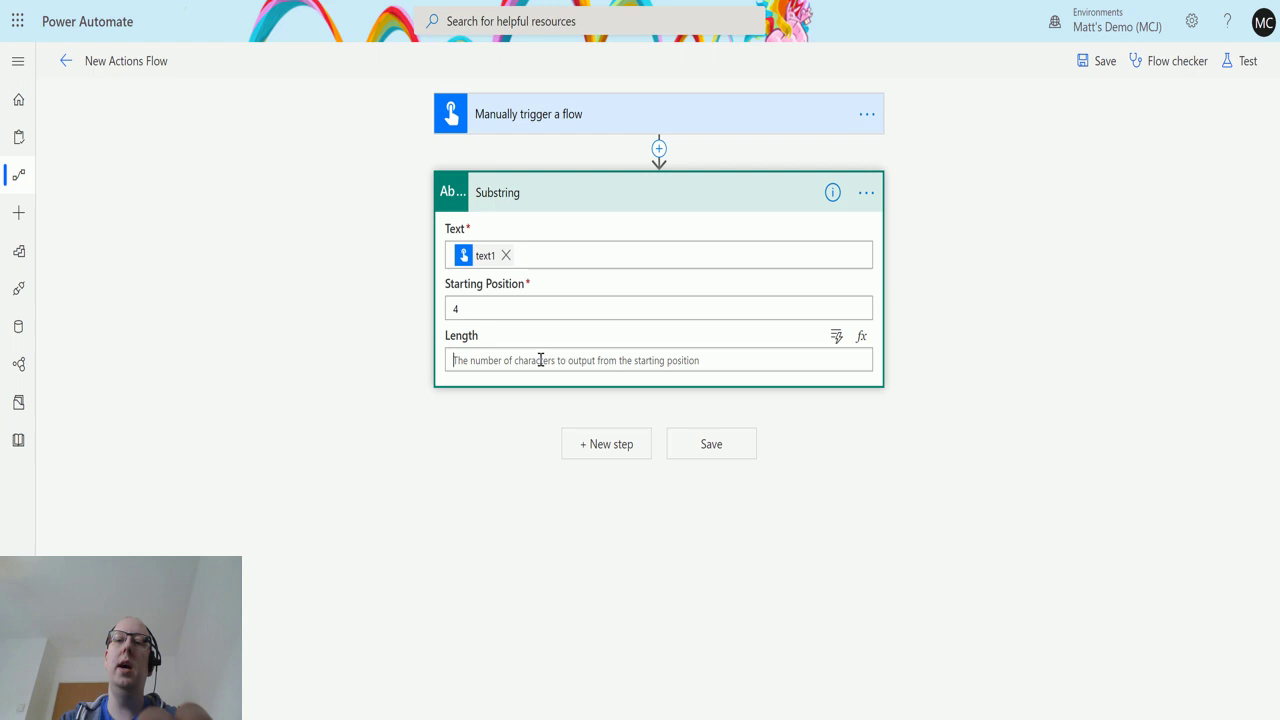
pyautogui.write('5')
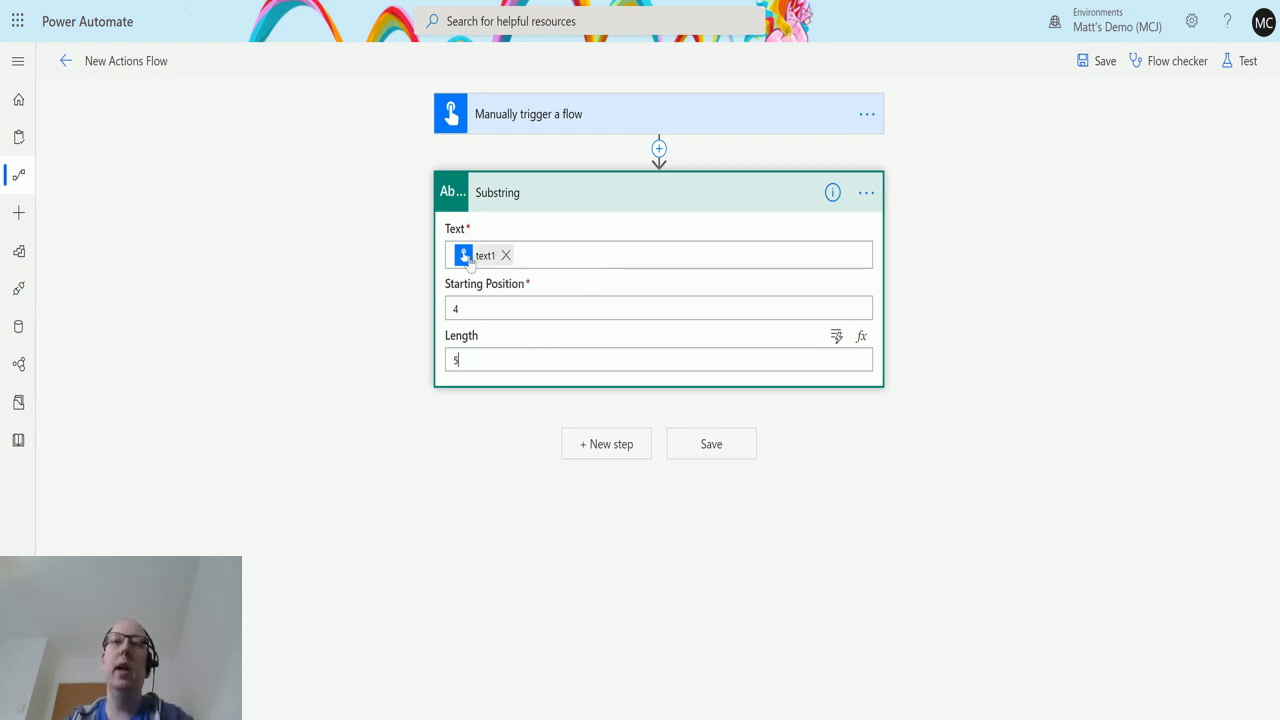
pyautogui.moveTo(493, 258)
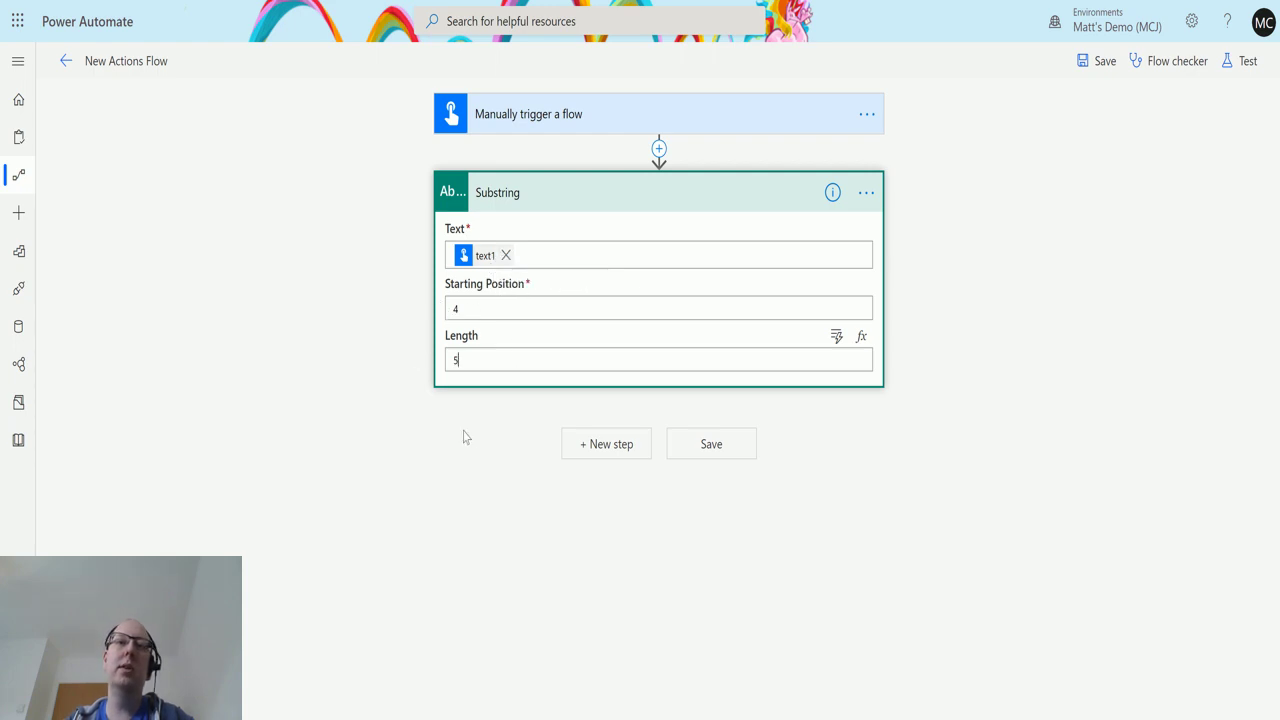
pyautogui.click(460, 360)
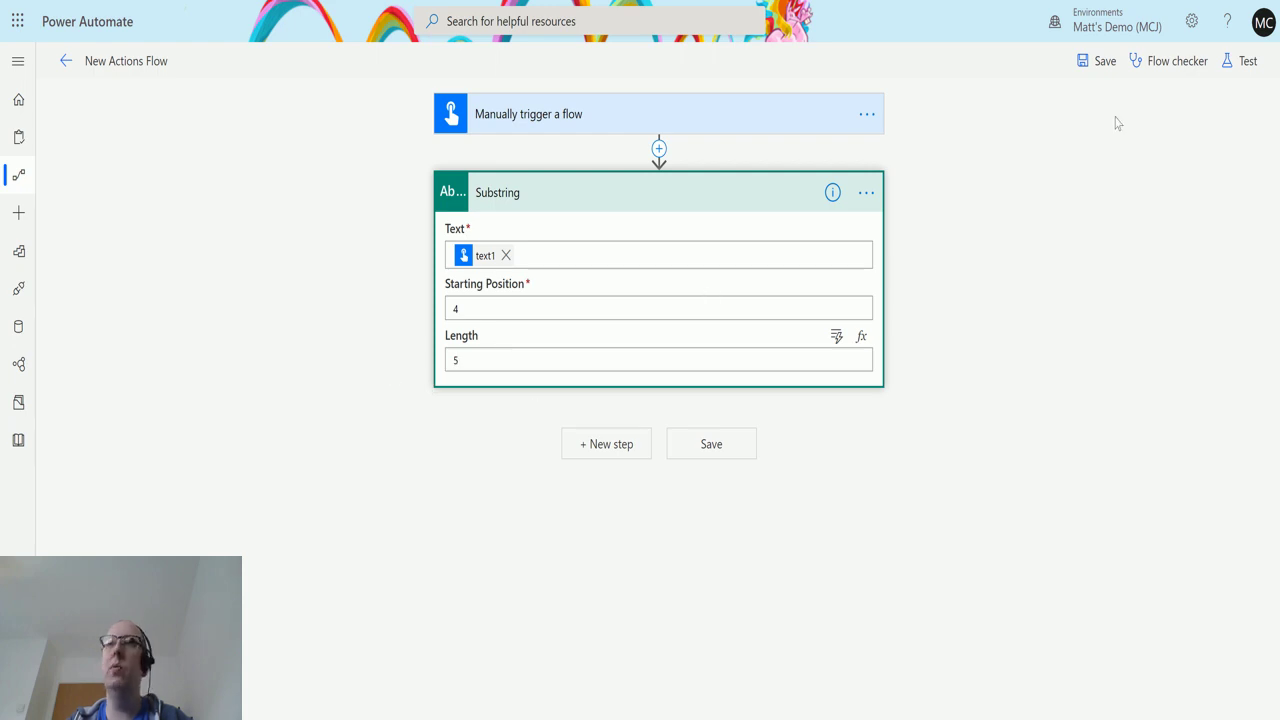
# - Save and manually test the flow, running it with a short self-introduction sentence as text1
pyautogui.click(1242, 60)
pyautogui.click(1072, 114)
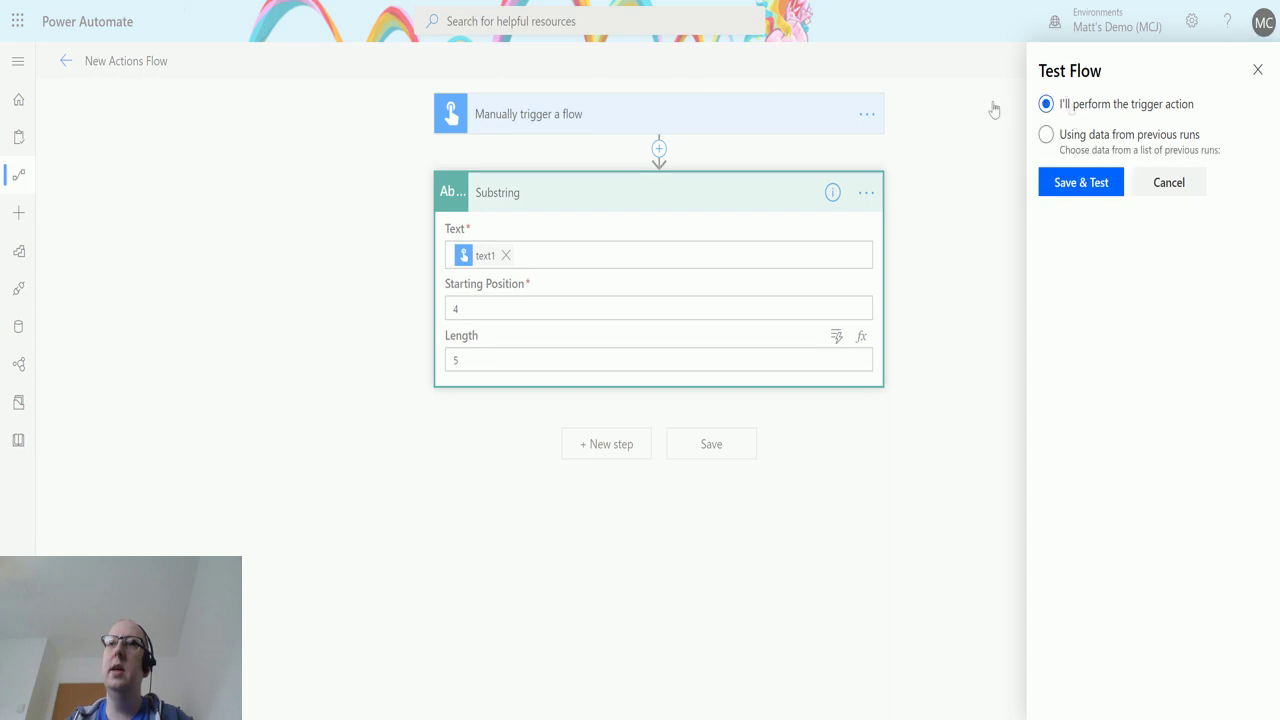
pyautogui.click(1085, 184)
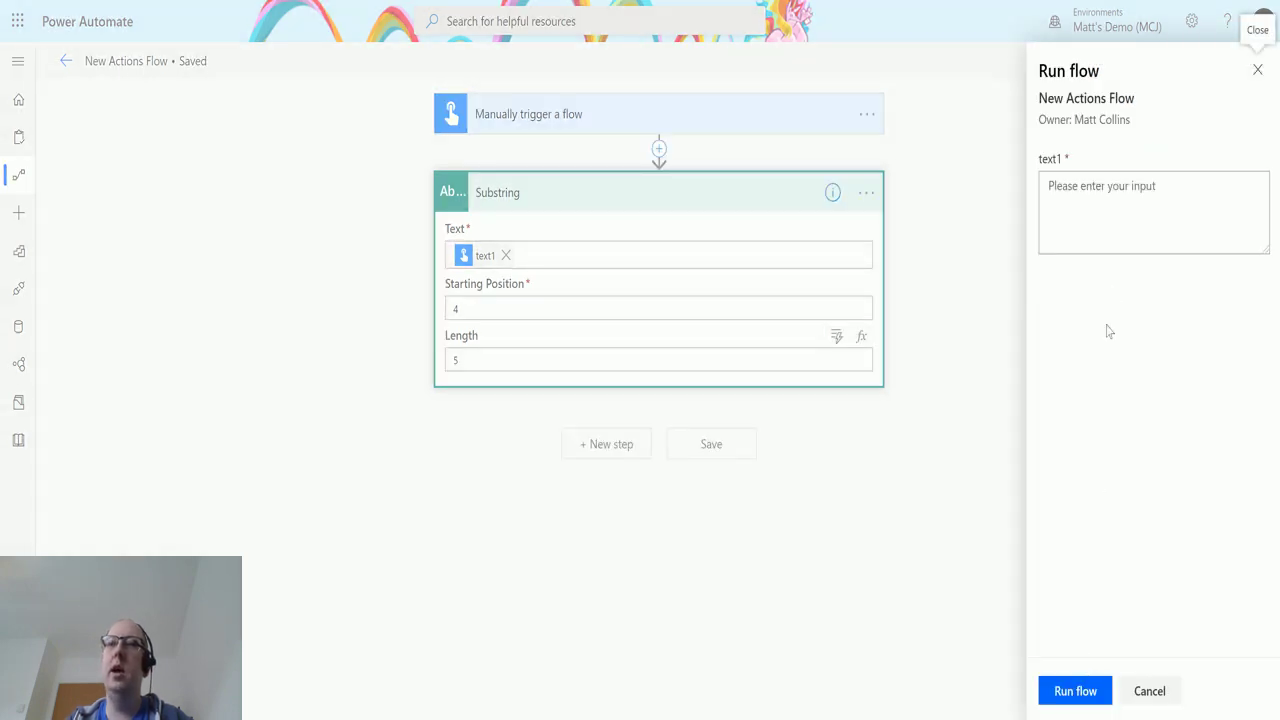
pyautogui.click(1128, 234)
pyautogui.write('Hi')
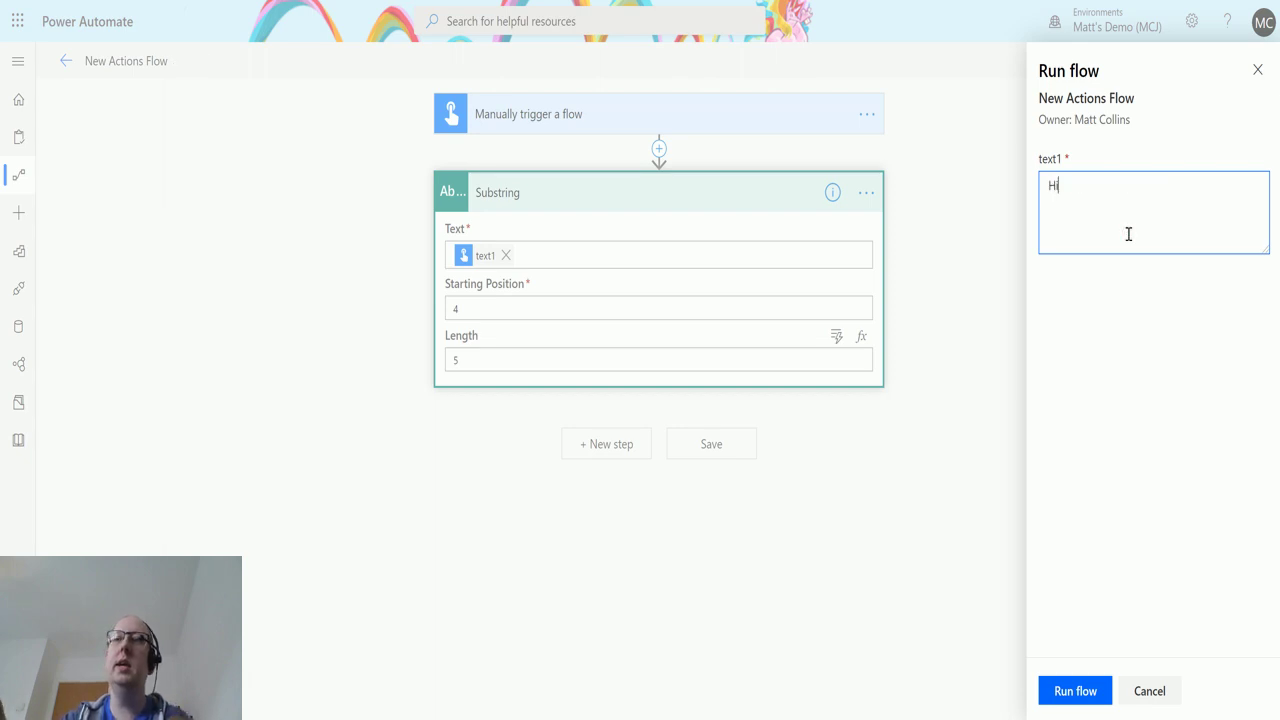
pyautogui.write(', my ')
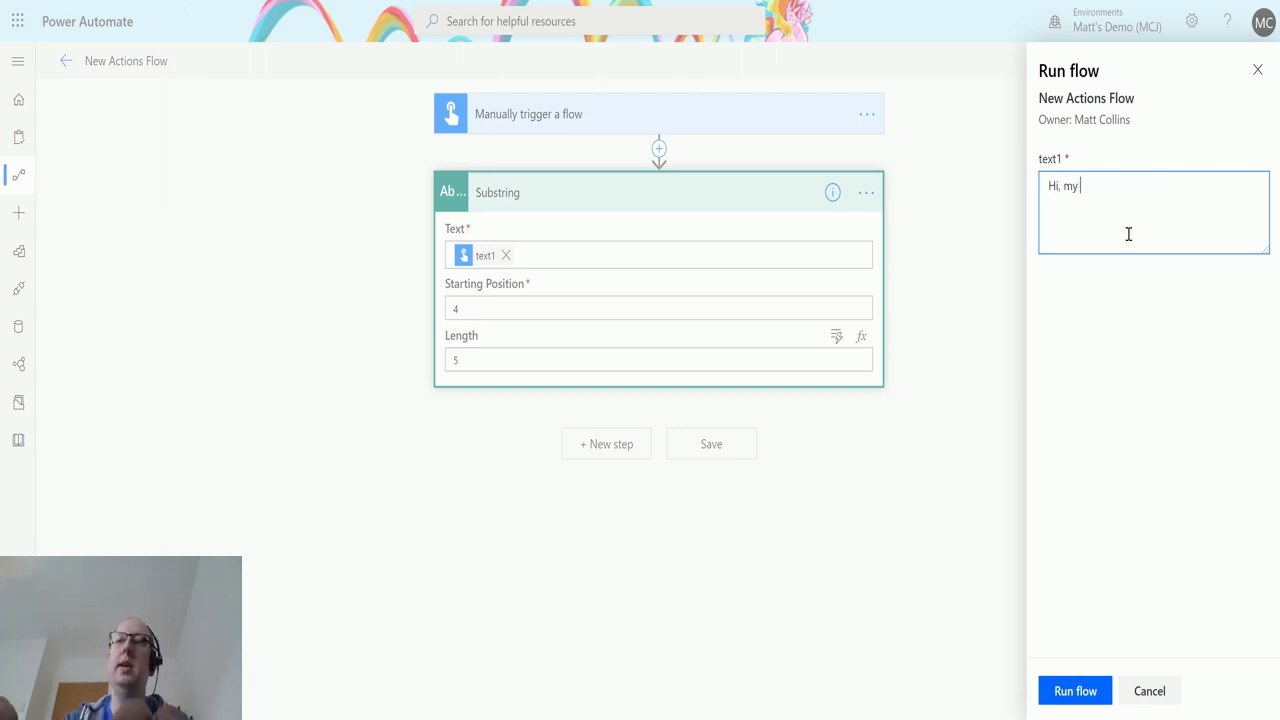
pyautogui.write('name is Matt')
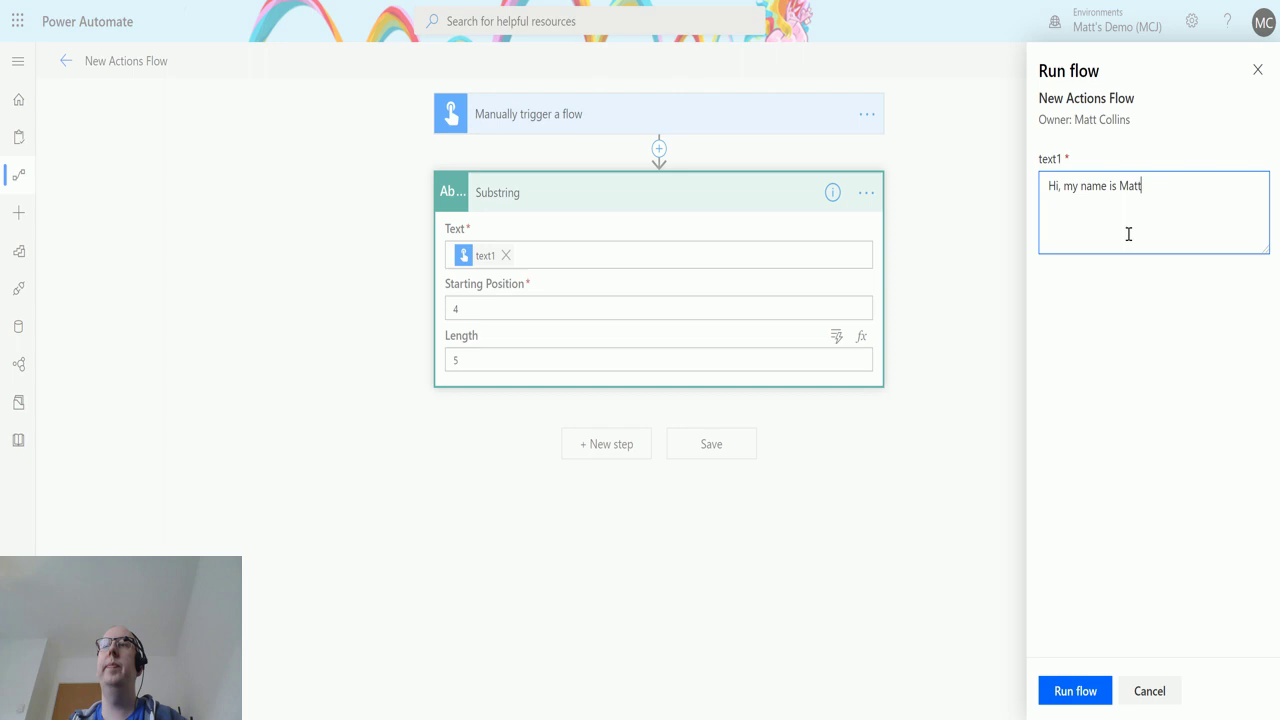
pyautogui.click(1097, 690)
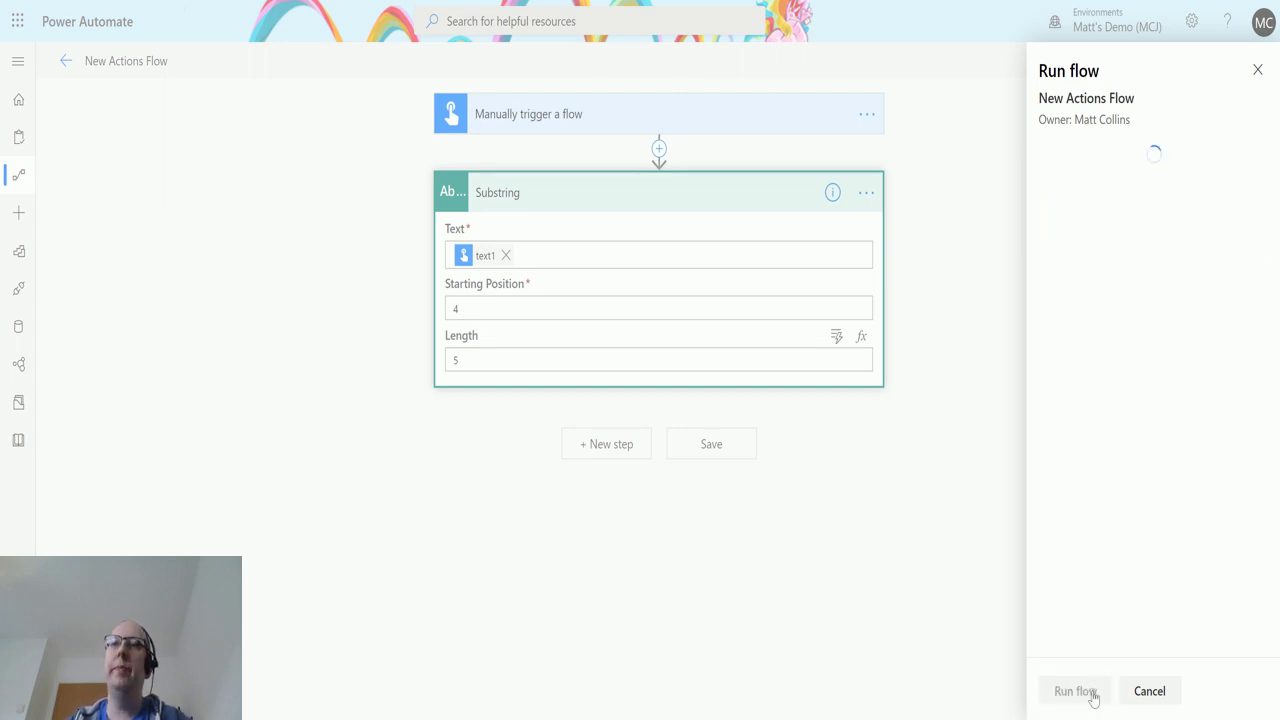
# - Expand the Substring run details and highlight where the 'my na' output begins in the input
pyautogui.click(1078, 690)
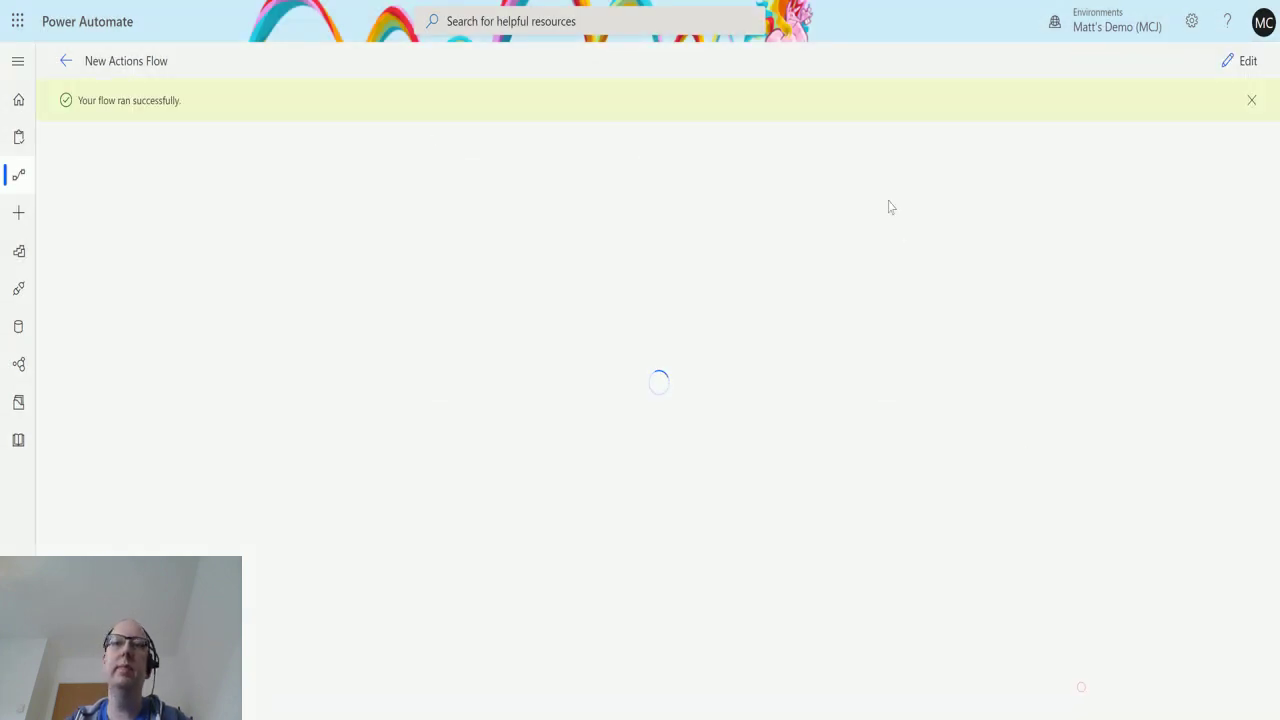
pyautogui.click(590, 247)
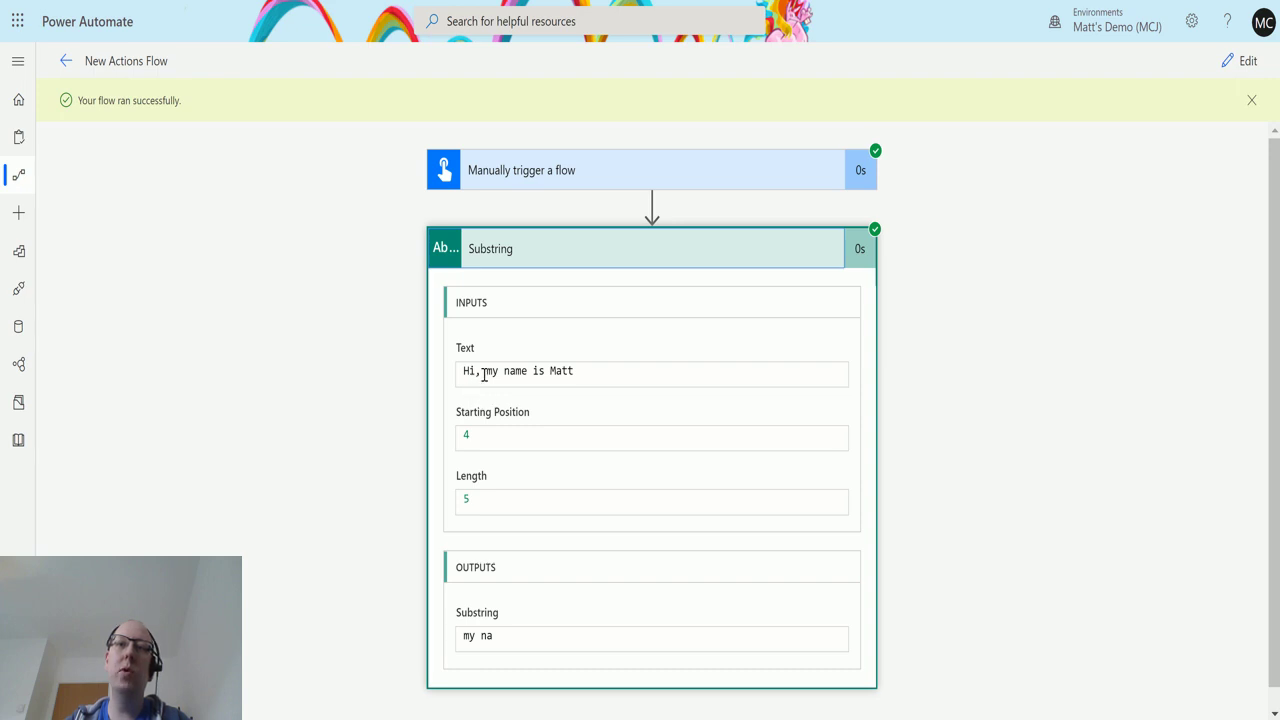
pyautogui.moveTo(484, 371); pyautogui.dragTo(468, 372)
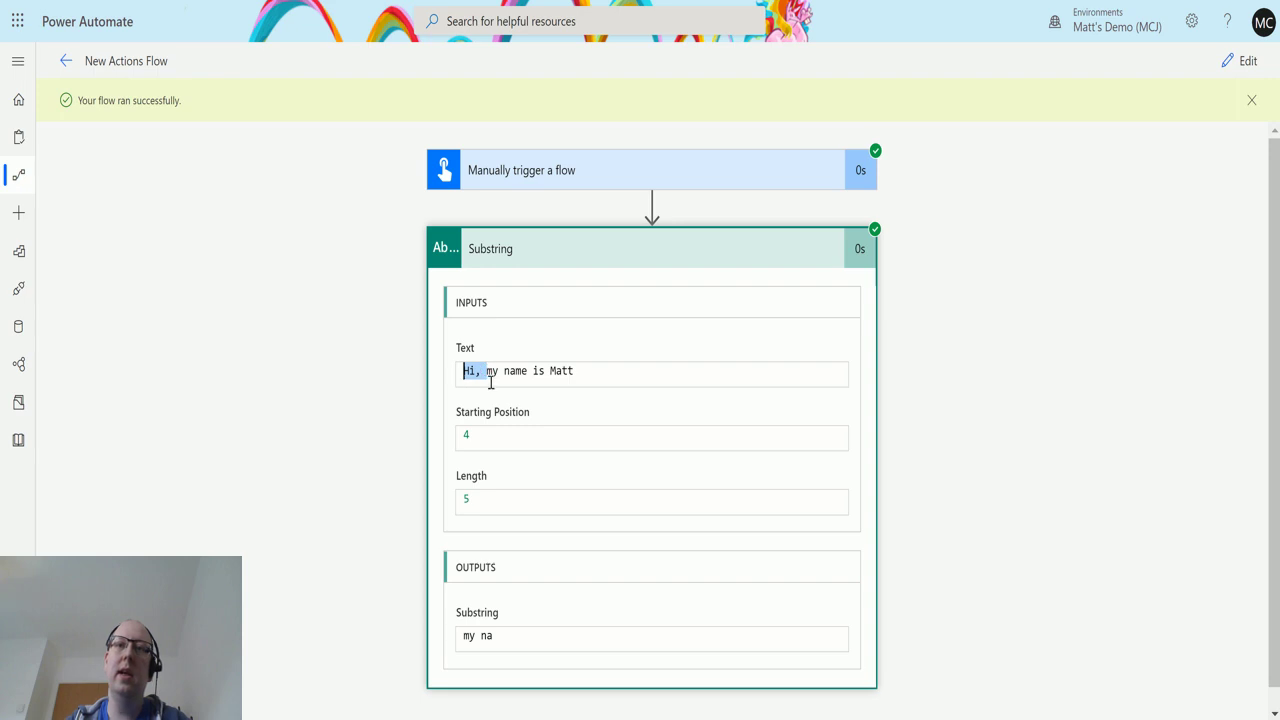
pyautogui.click(489, 371)
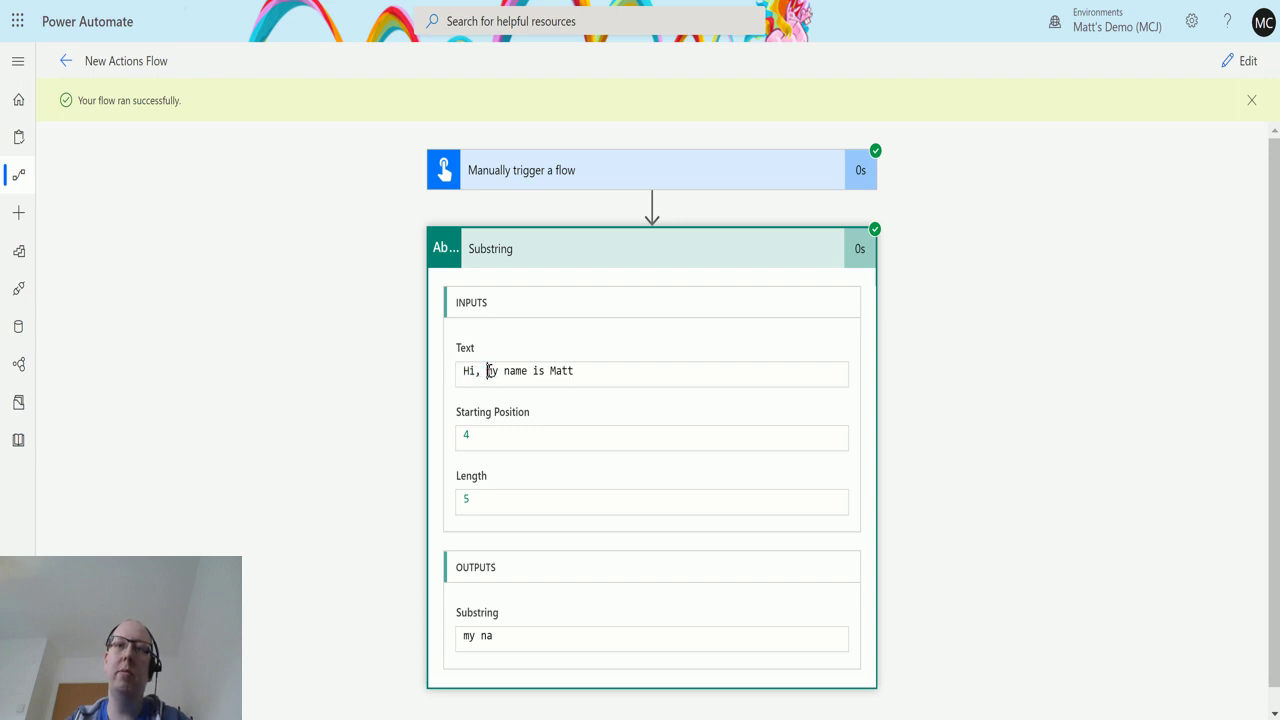
pyautogui.moveTo(487, 371); pyautogui.dragTo(516, 376)
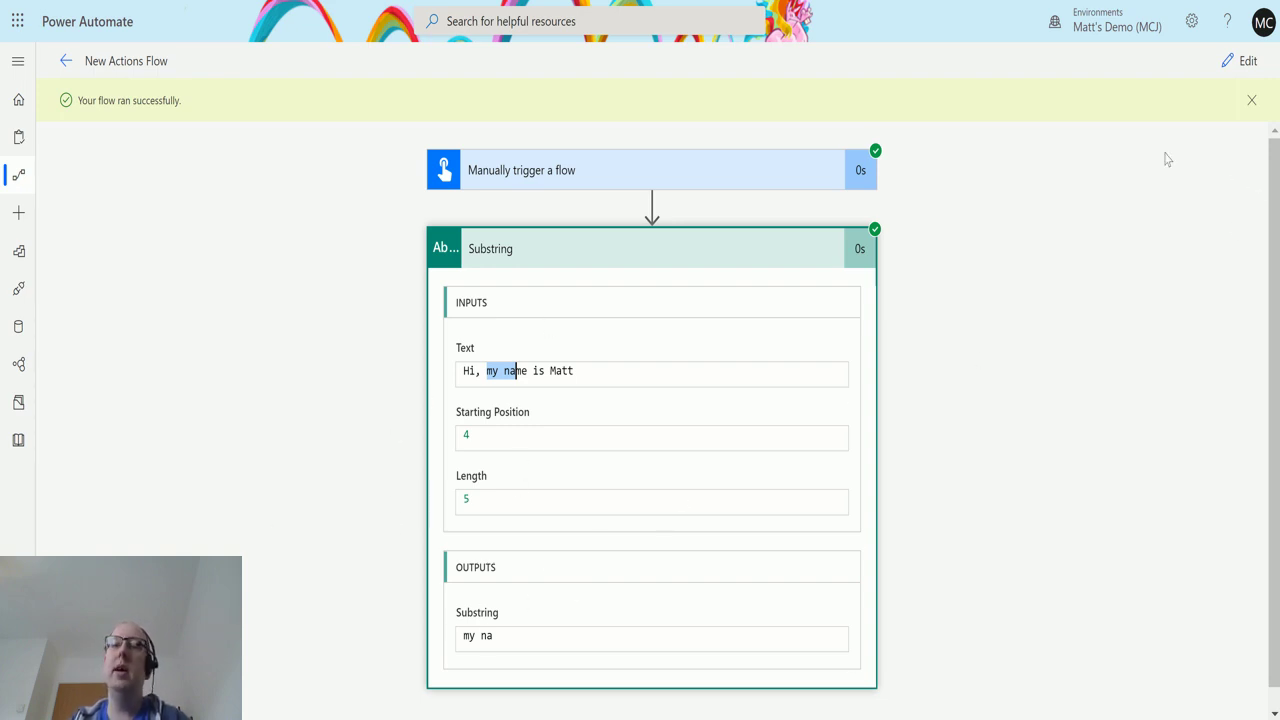
# - Reopen the flow for editing and search the new step's actions for Compose
pyautogui.click(1240, 61)
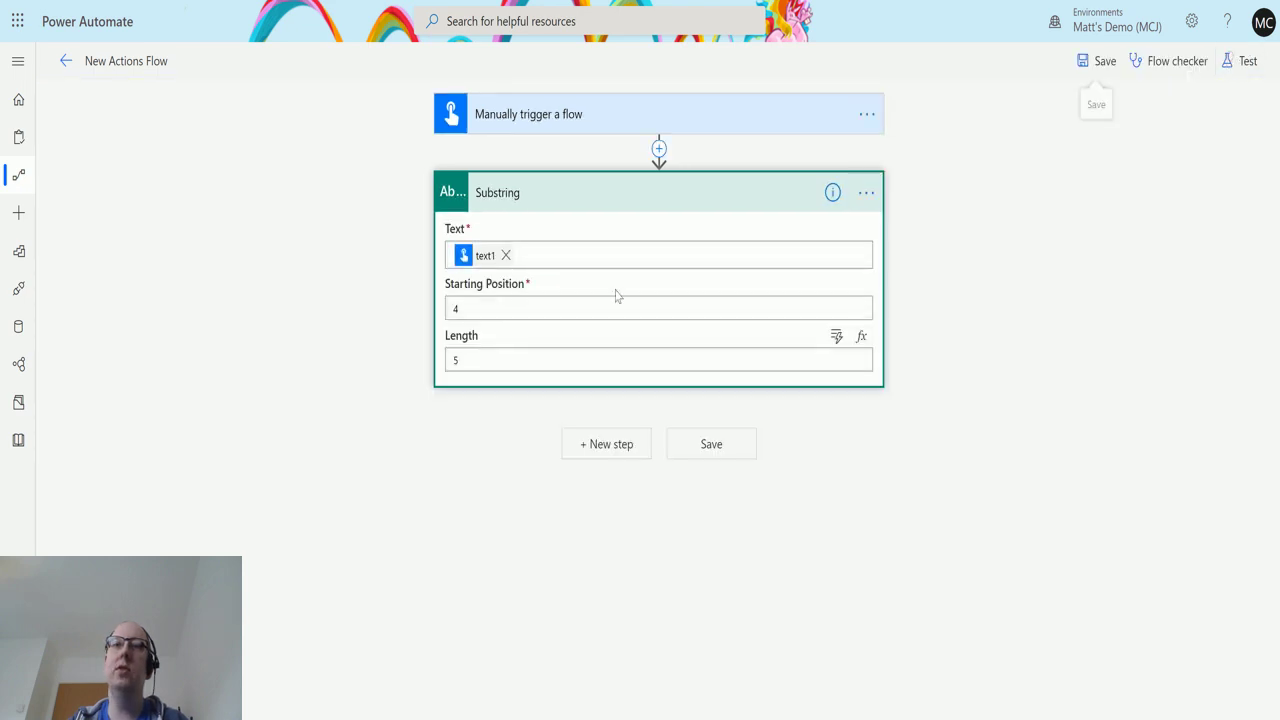
pyautogui.click(626, 455)
pyautogui.click(500, 356)
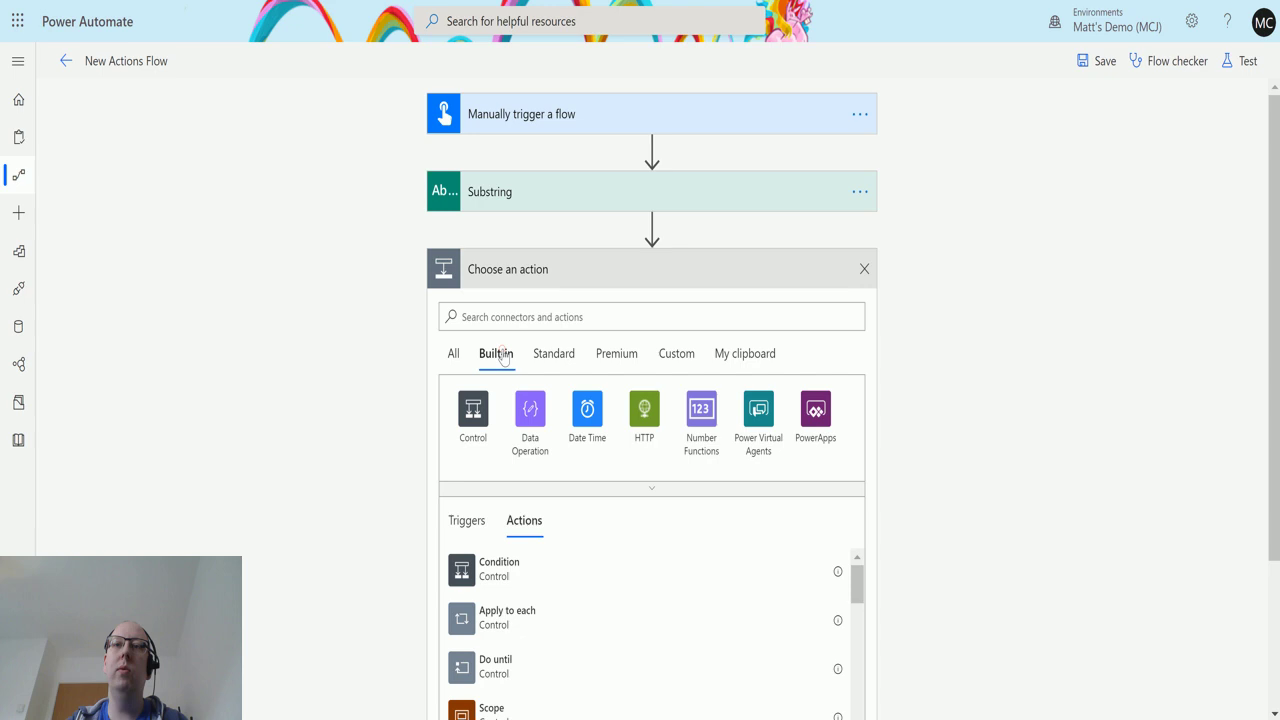
pyautogui.click(530, 410)
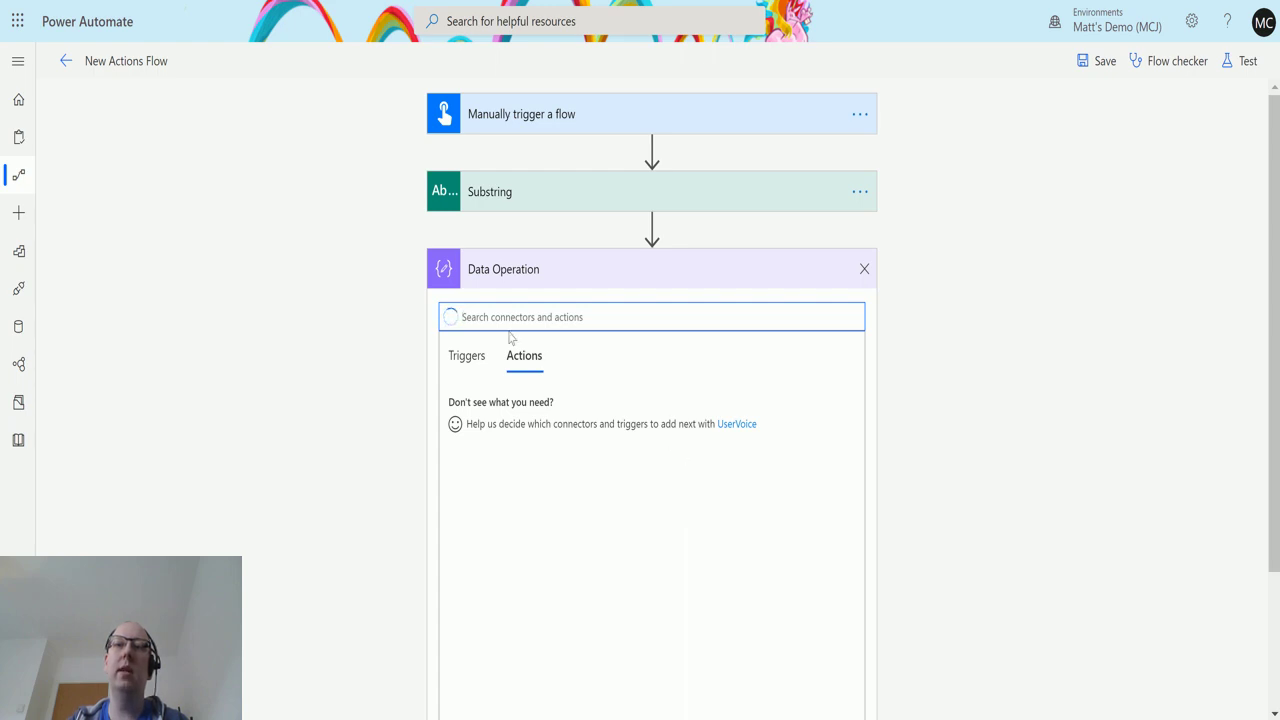
pyautogui.click(467, 369)
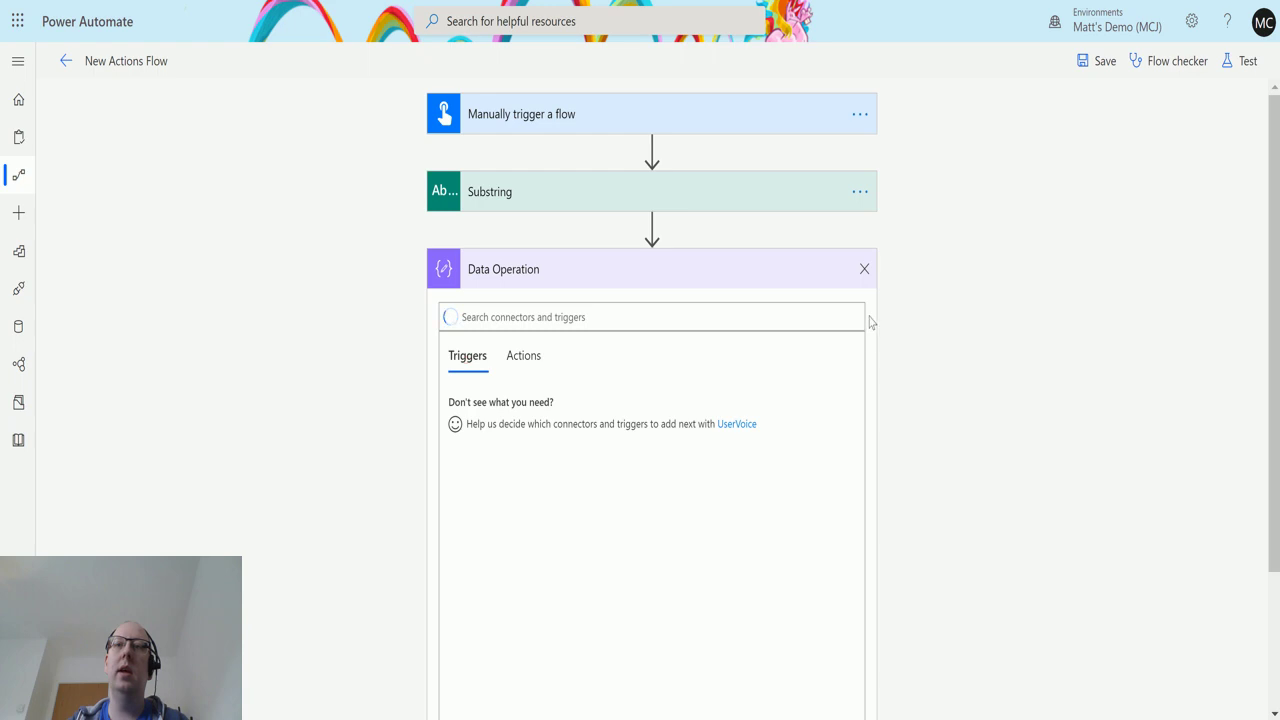
pyautogui.click(864, 269)
pyautogui.click(632, 281)
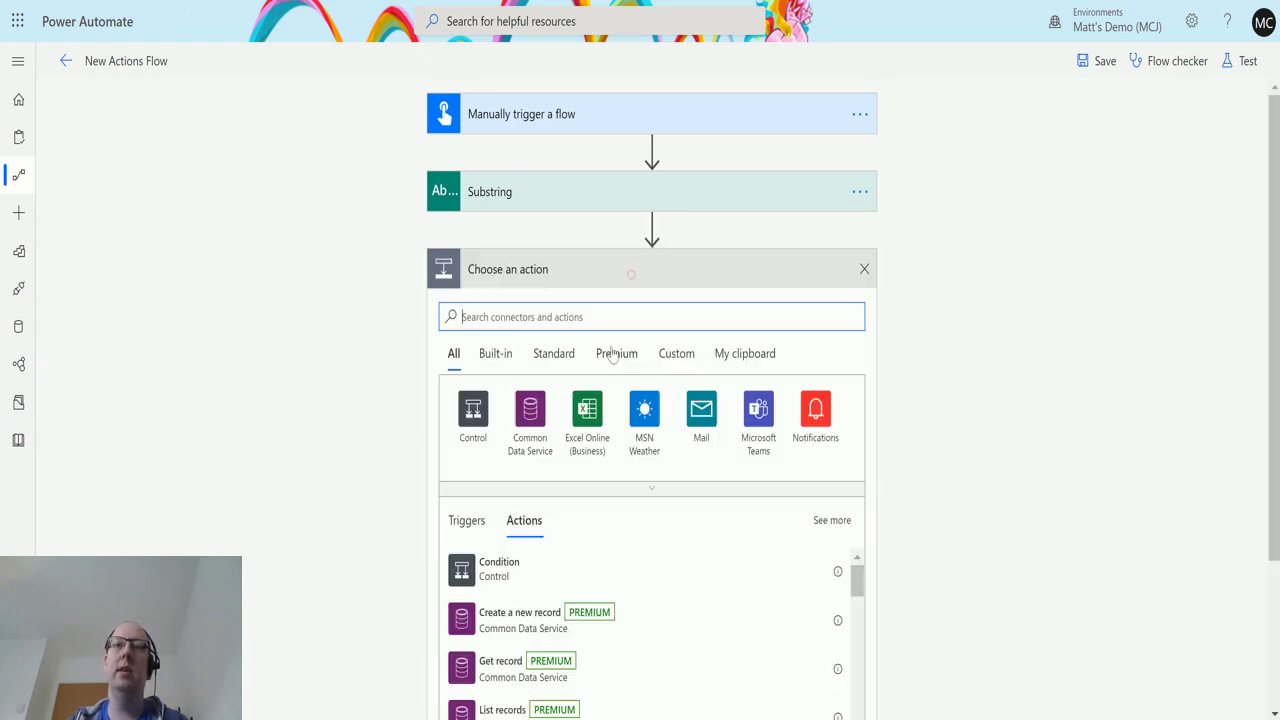
pyautogui.write('comp')
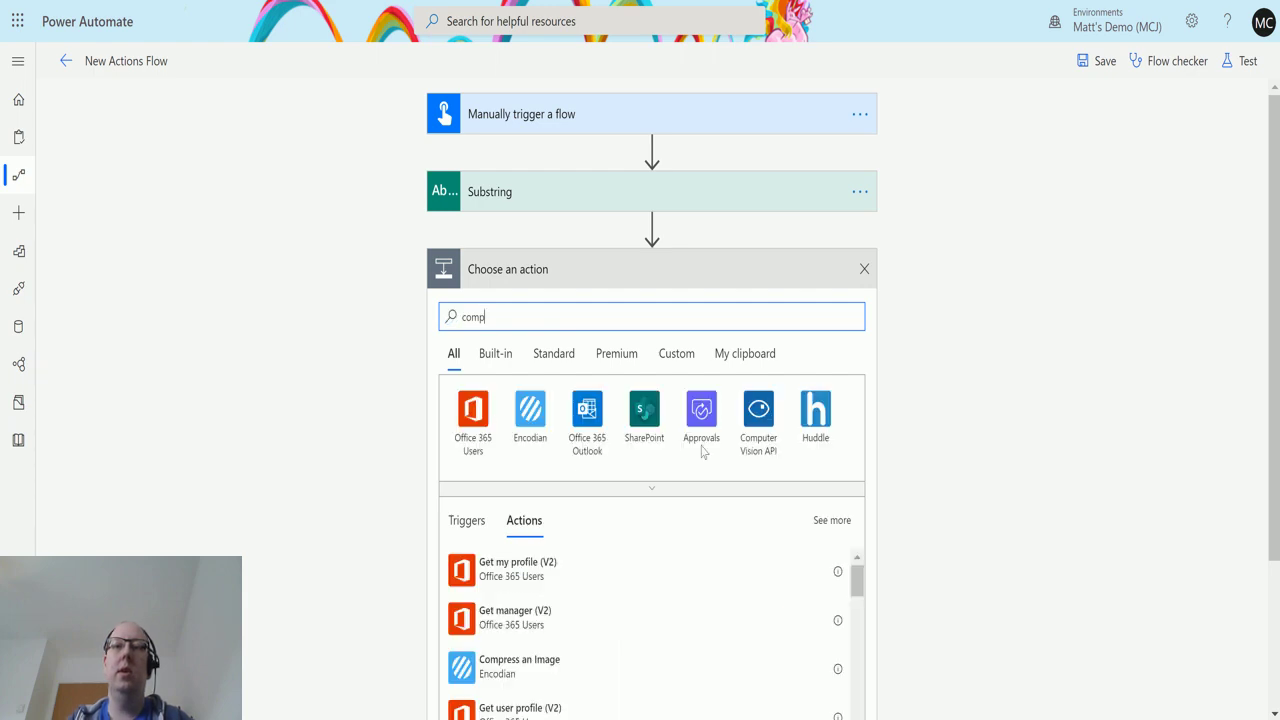
# - Add Compose with the Inputs expression substring(triggerBody()['text'], 4,5)
pyautogui.write('ose')
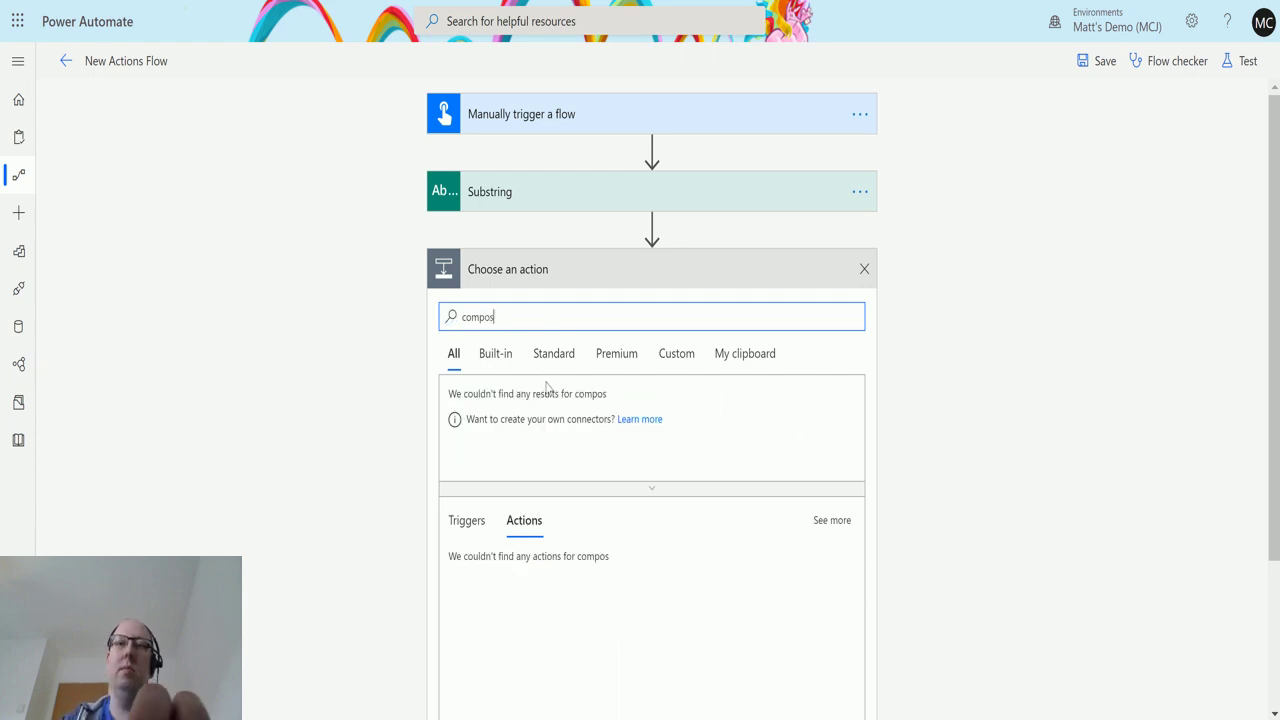
pyautogui.click(500, 565)
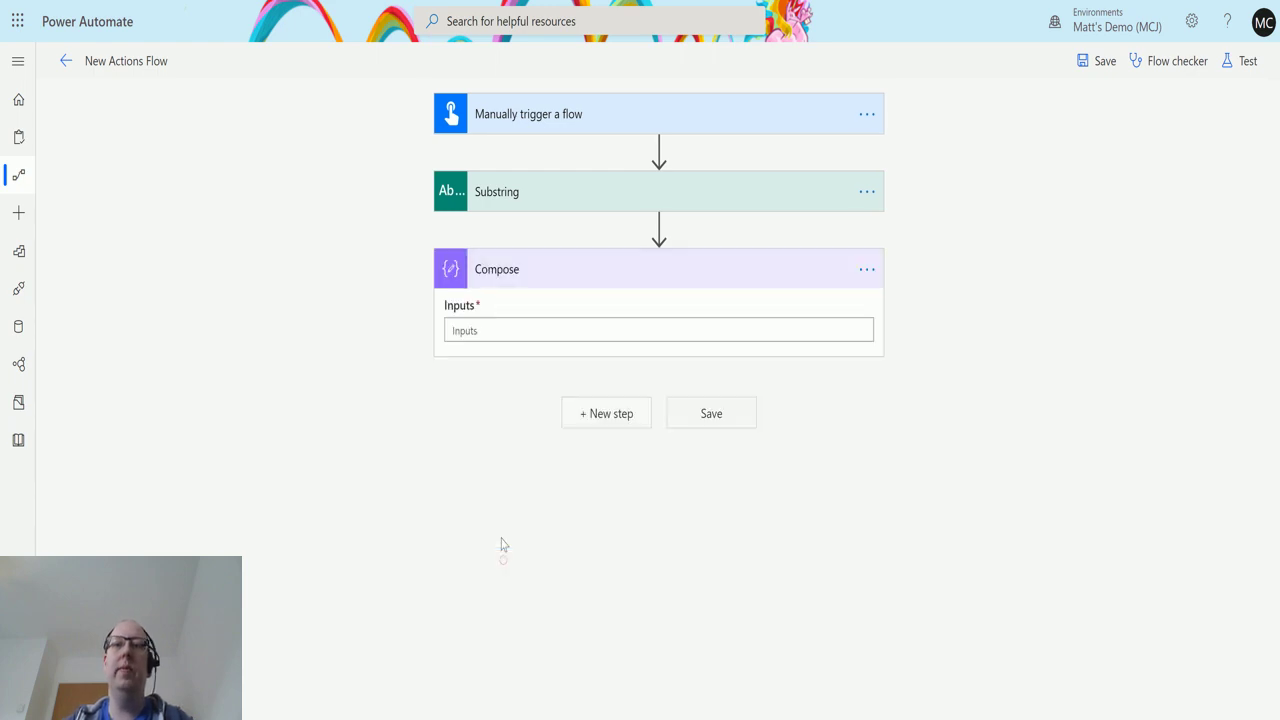
pyautogui.click(546, 328)
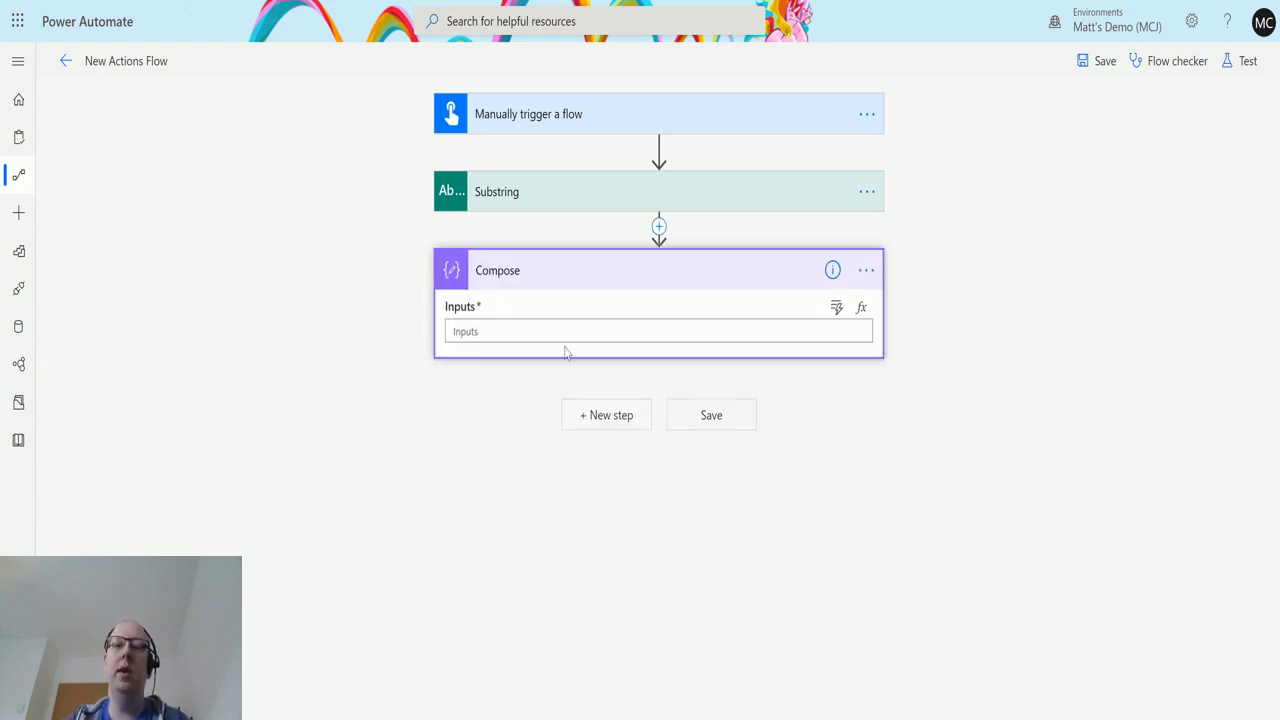
pyautogui.click(563, 338)
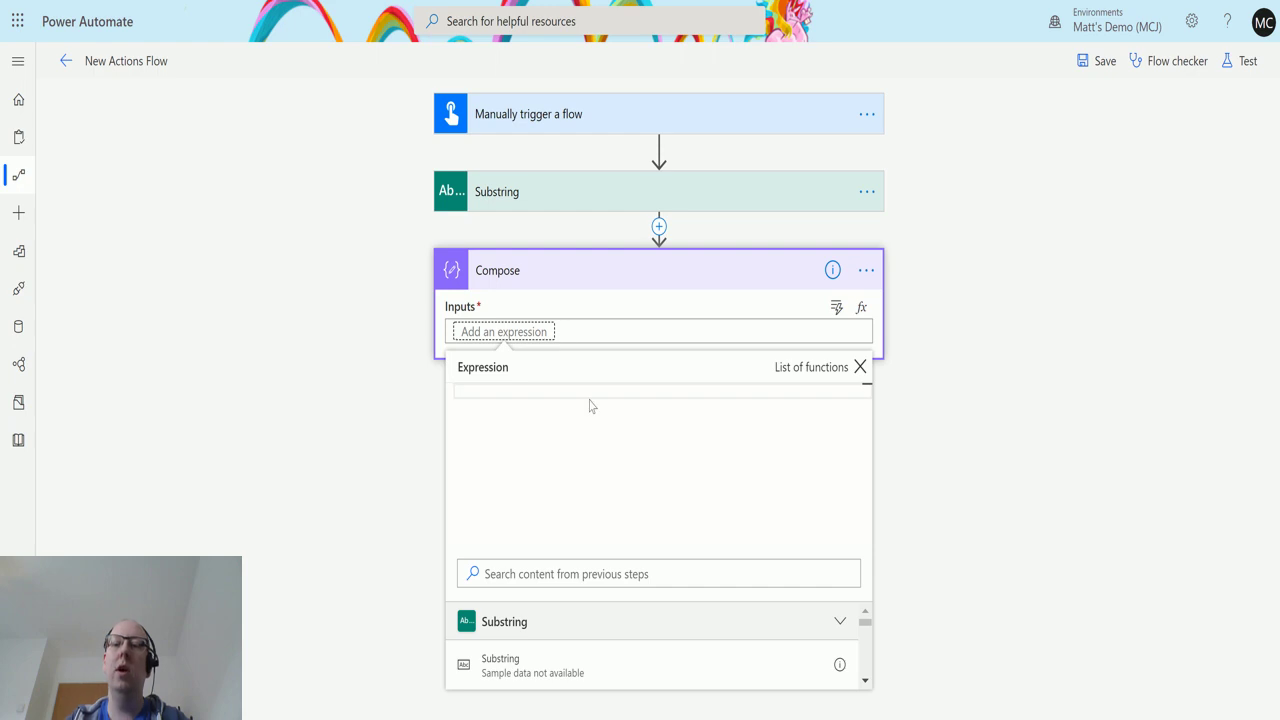
pyautogui.write('subs')
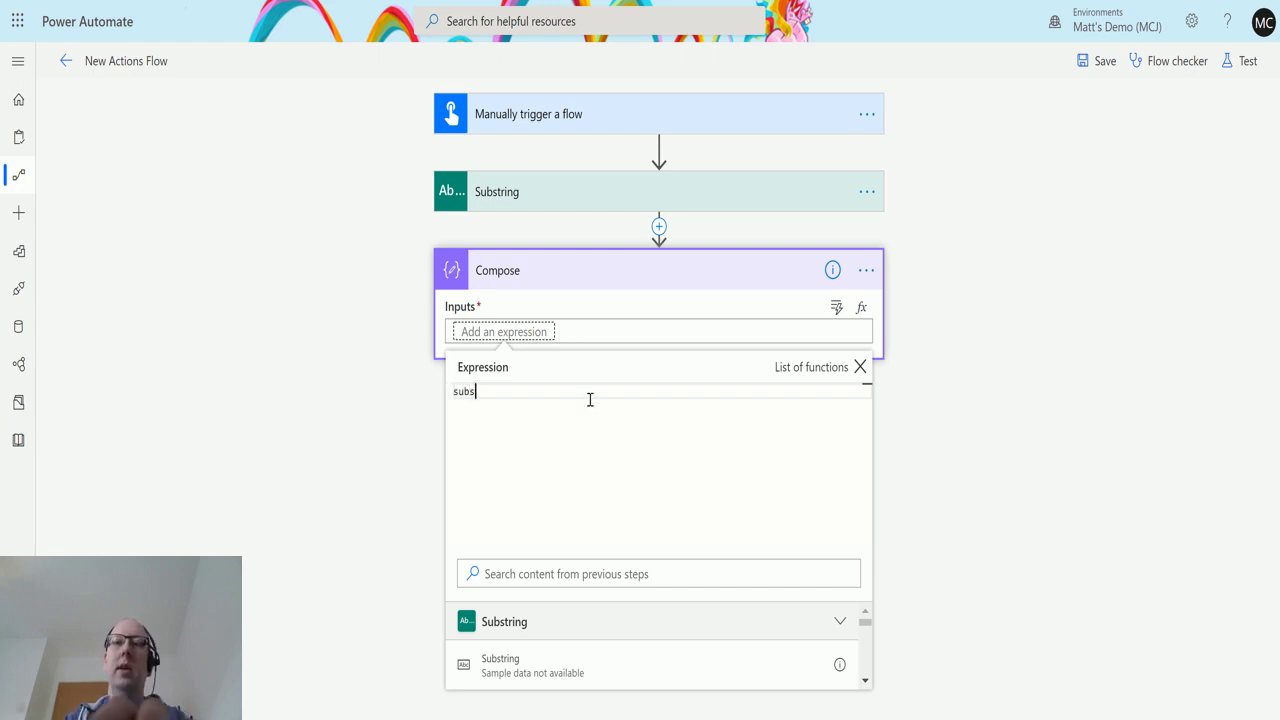
pyautogui.write('tring(')
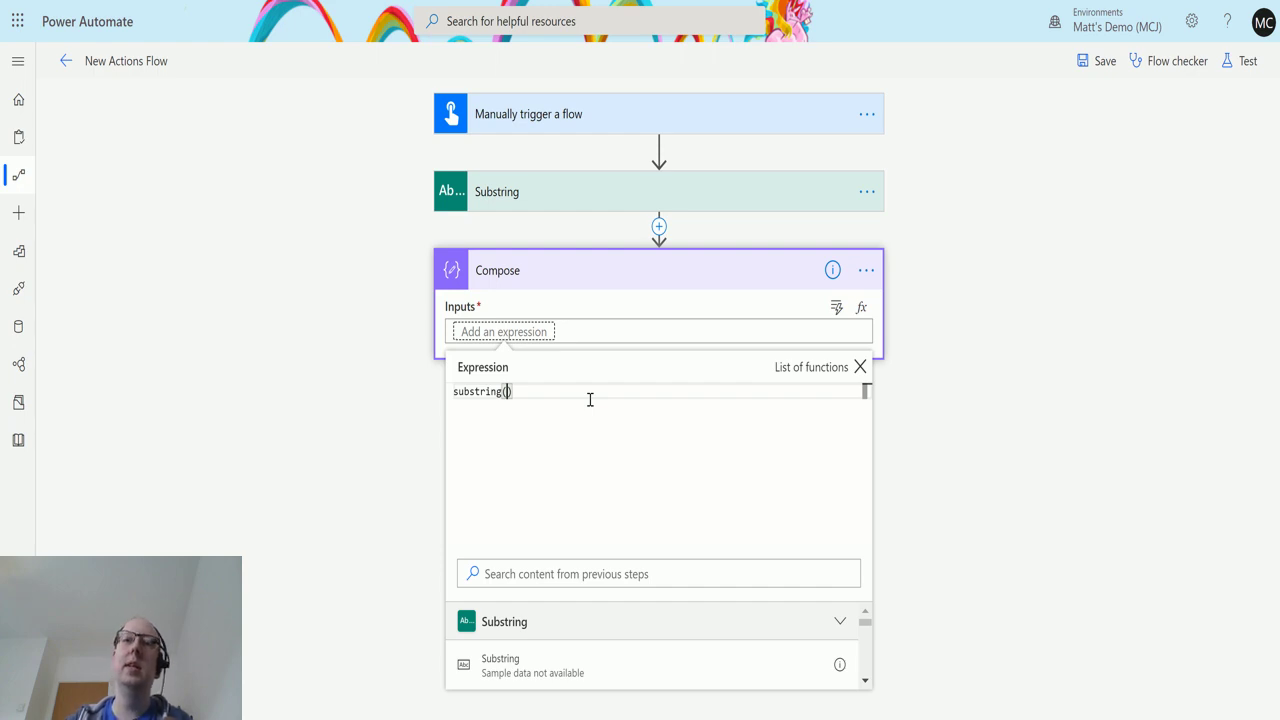
pyautogui.click(605, 573)
pyautogui.write('text')
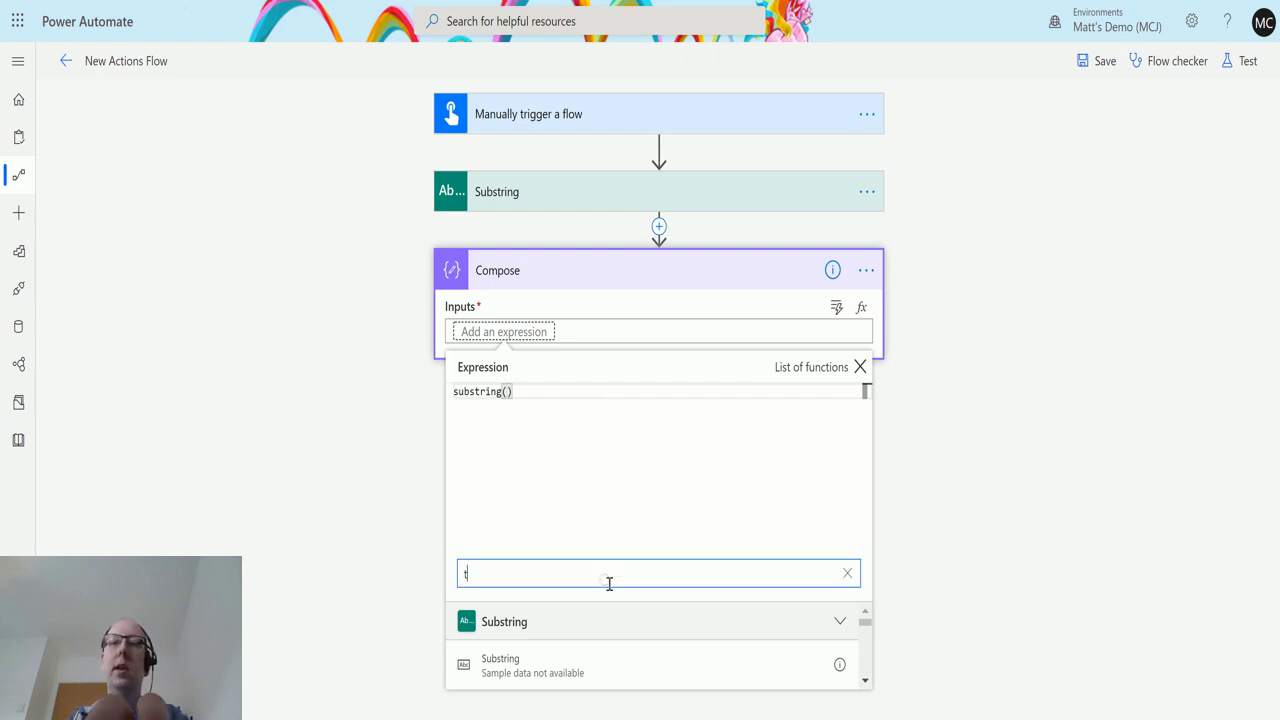
pyautogui.click(541, 664)
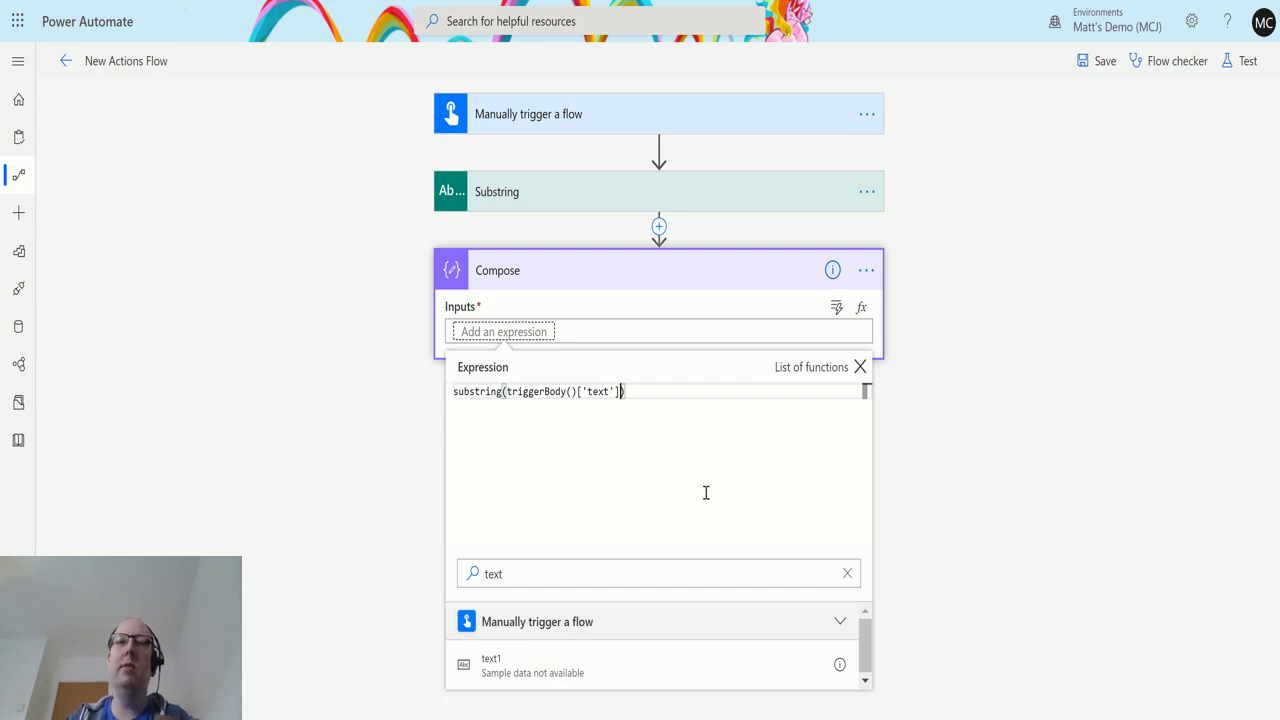
pyautogui.write(', 4')
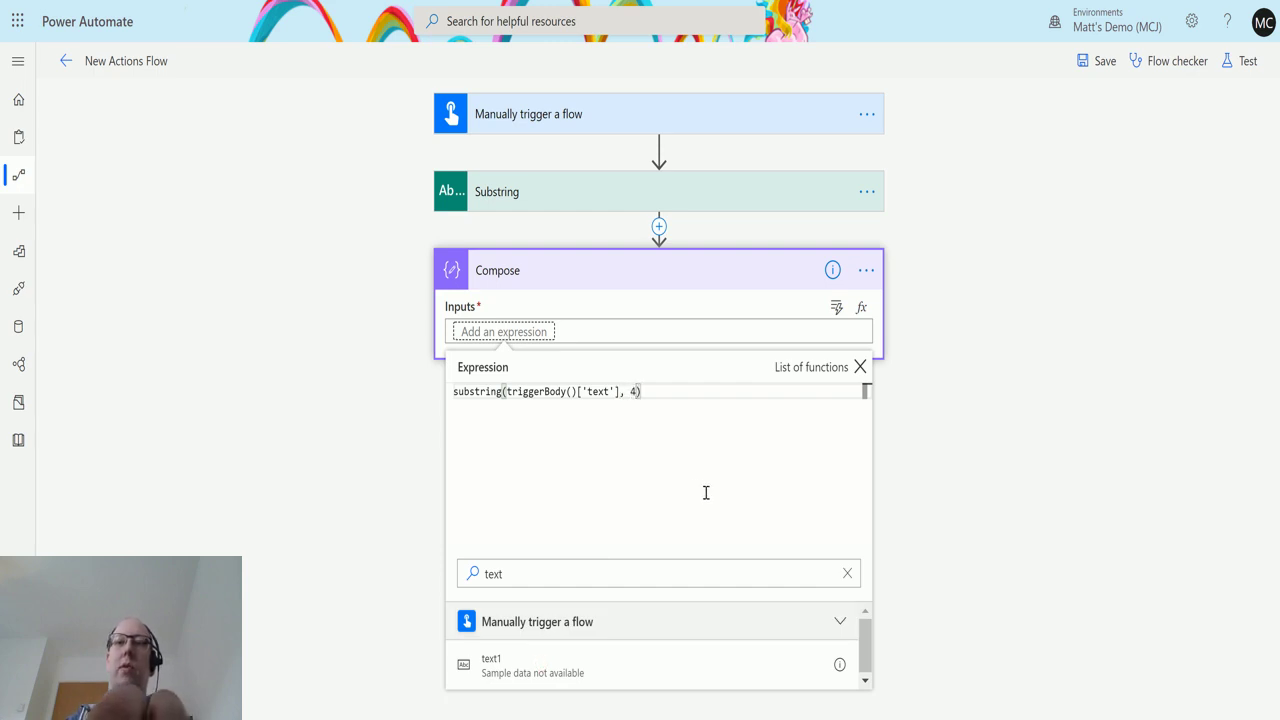
pyautogui.write(',5')
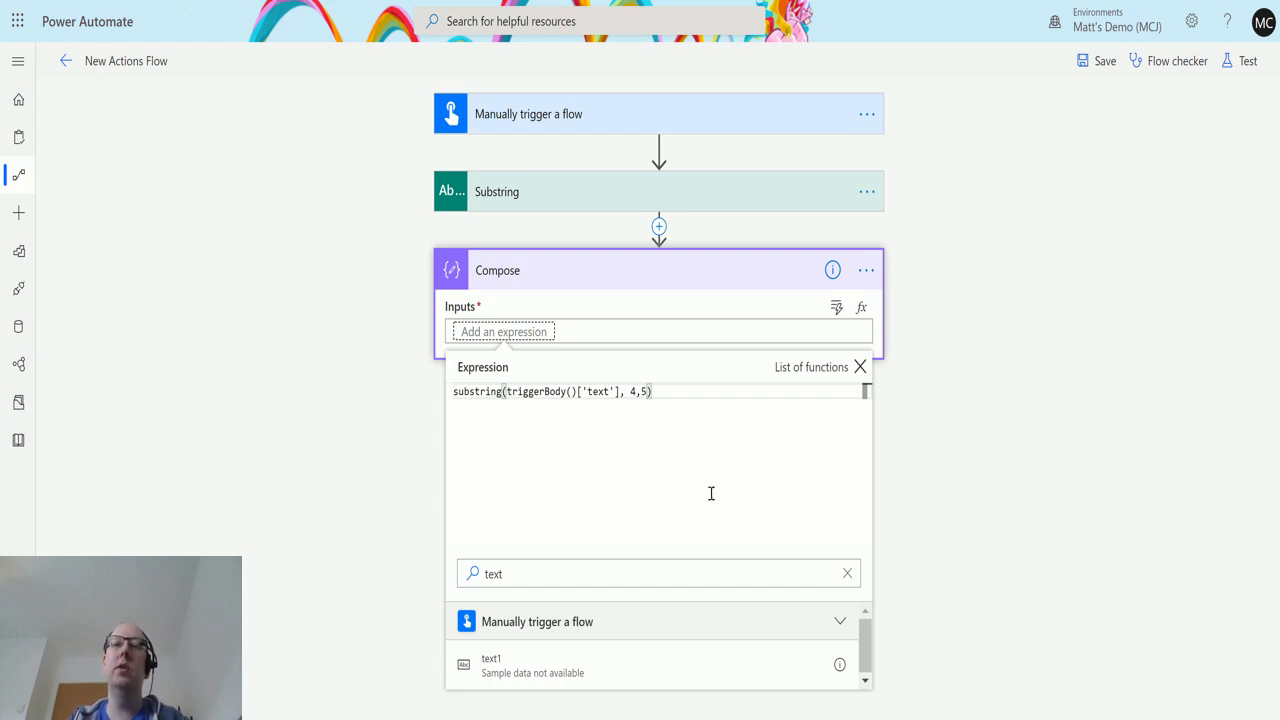
pyautogui.press('Return')
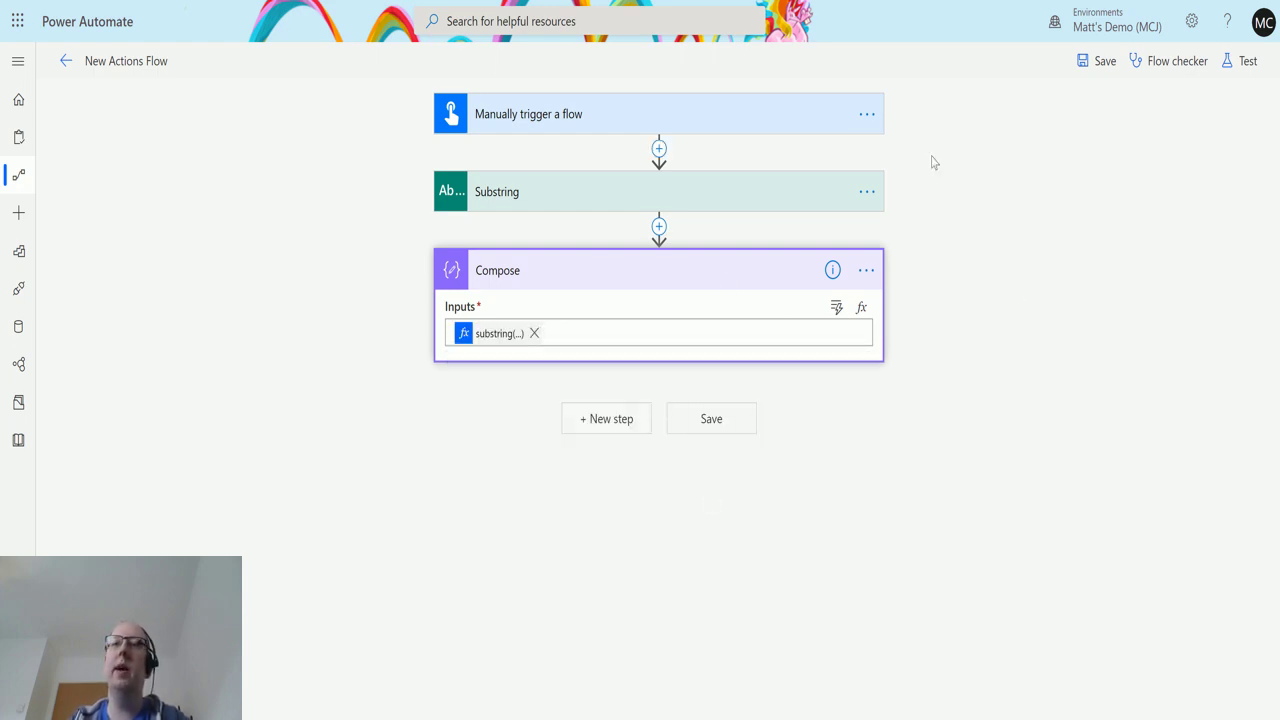
# - Review the Substring step, then save and re-test using the latest previous run's data
pyautogui.click(551, 200)
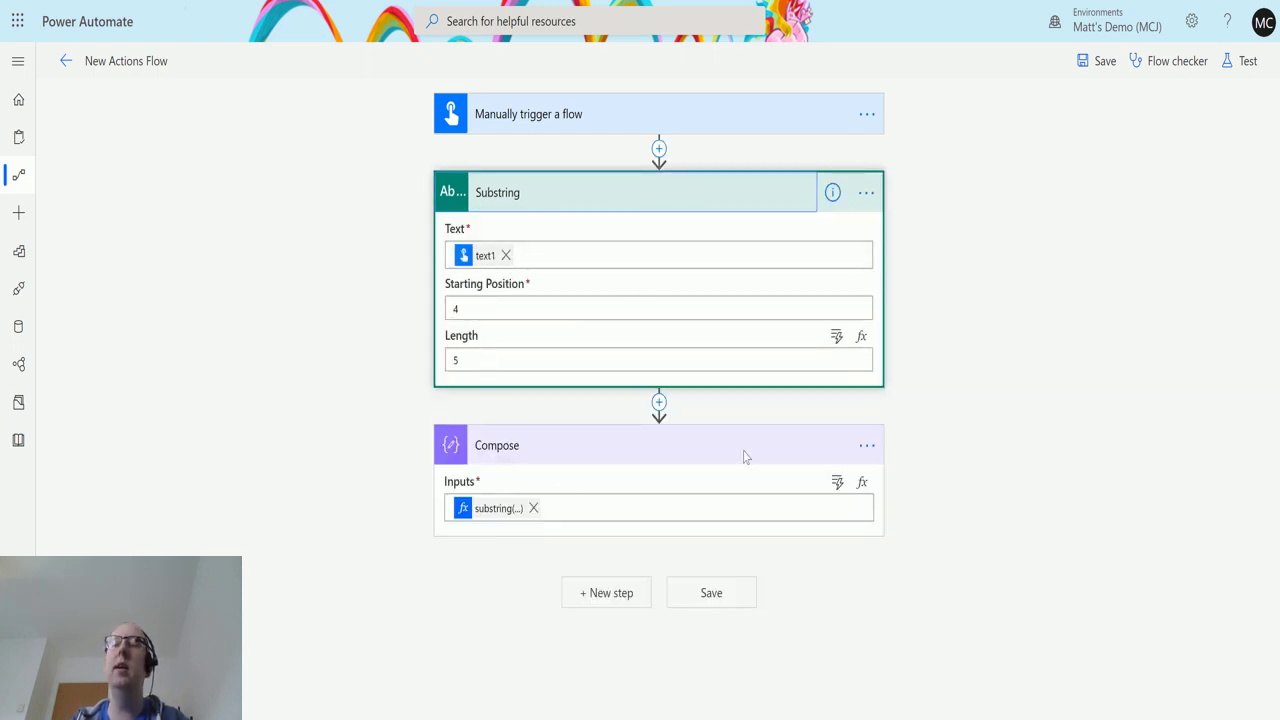
pyautogui.click(1241, 62)
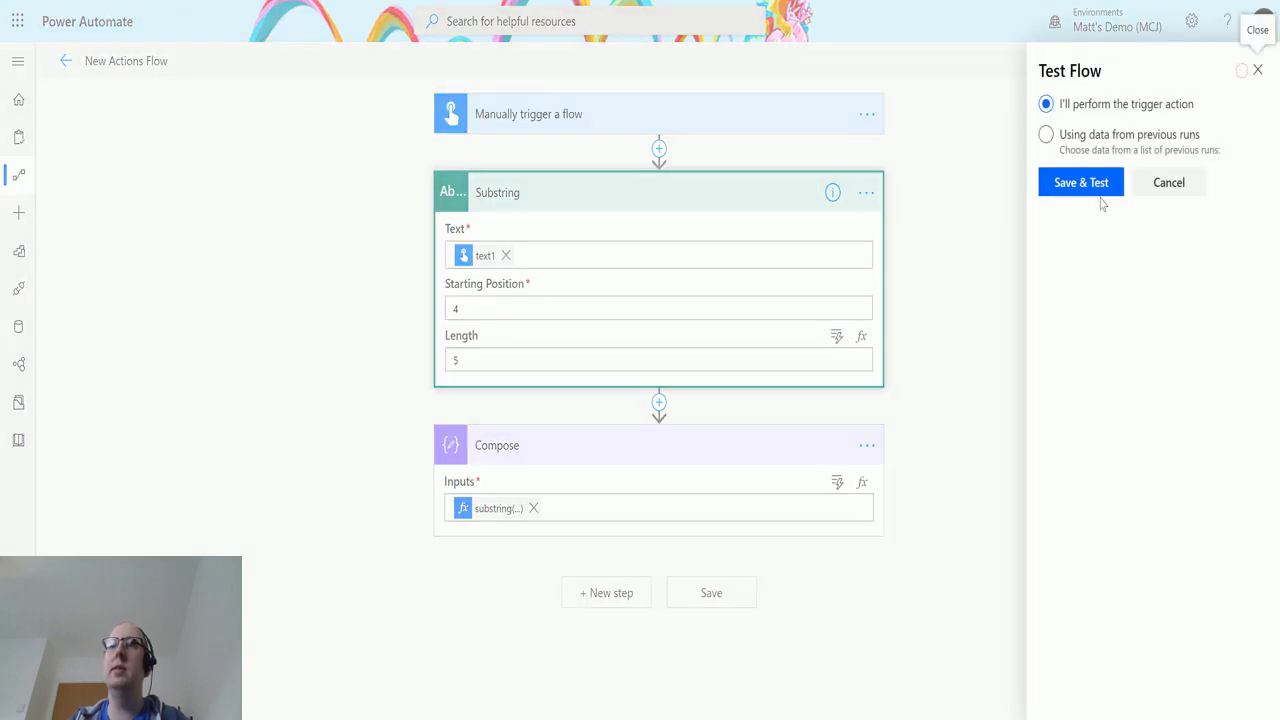
pyautogui.click(1062, 152)
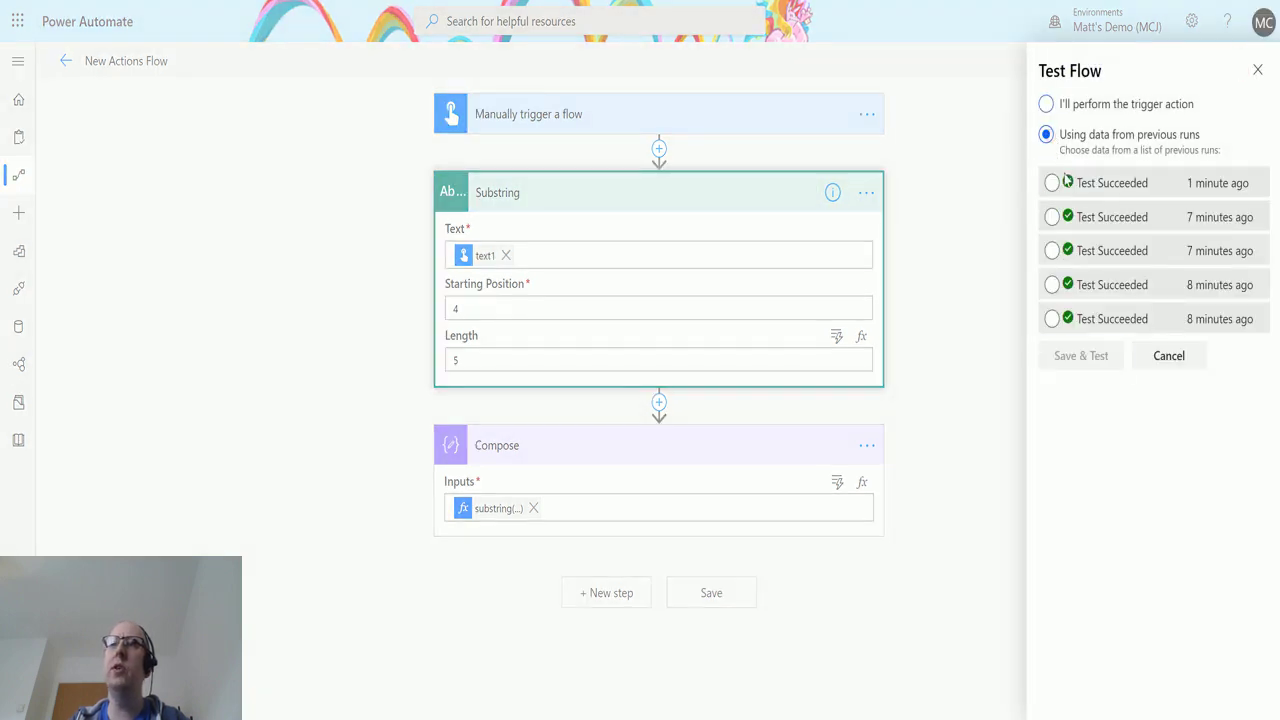
pyautogui.click(1066, 183)
pyautogui.click(1090, 356)
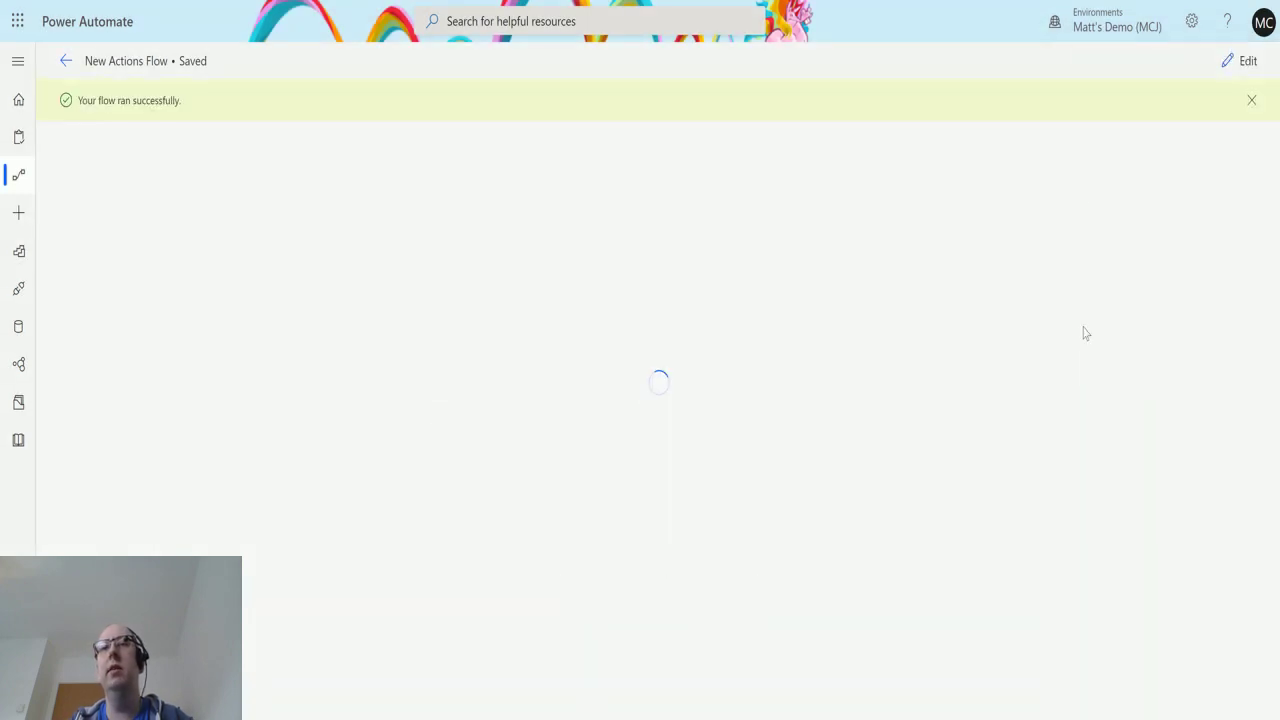
# - Expand the Substring and Compose run details and compare their matching 'my na' outputs
pyautogui.click(575, 240)
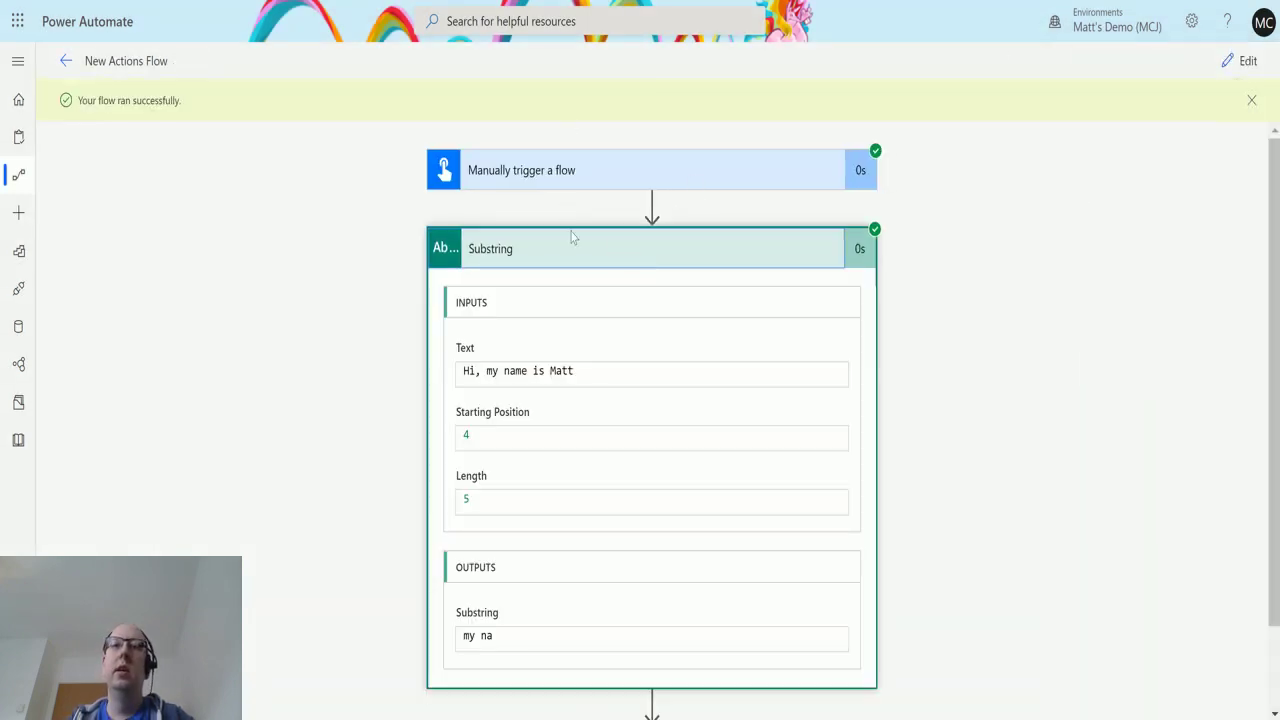
pyautogui.scroll(-1, 565, 460)
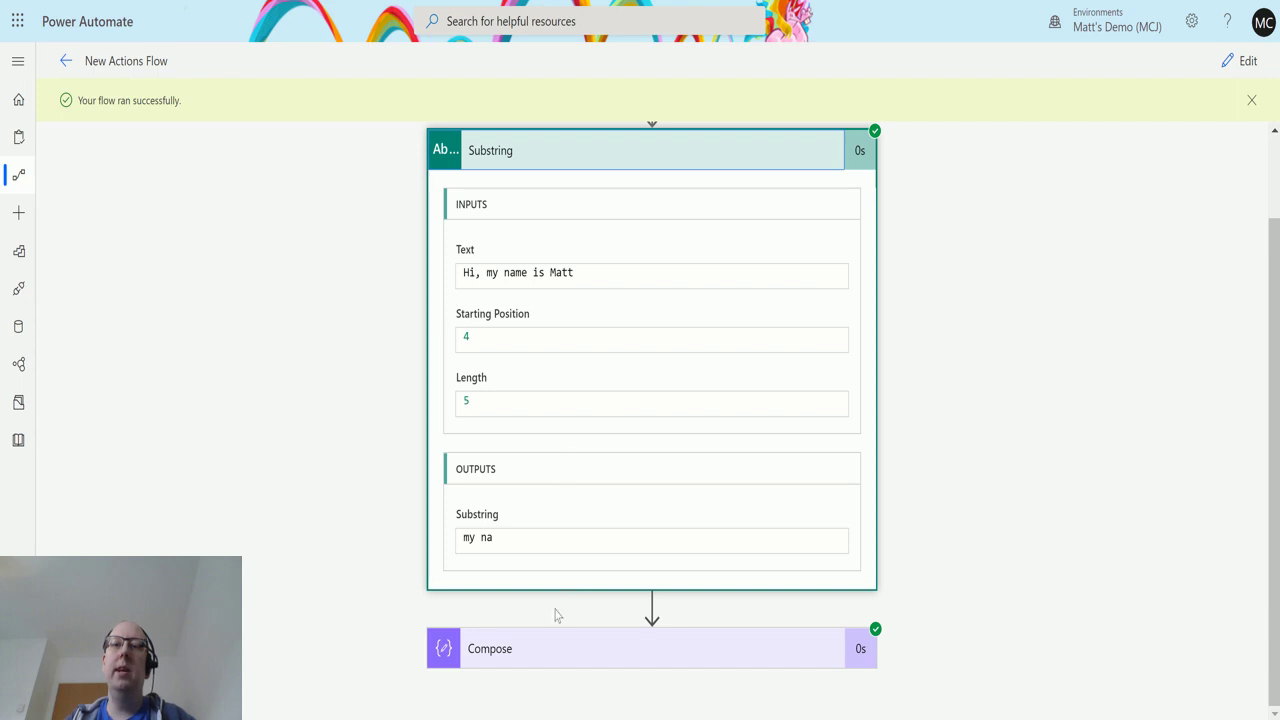
pyautogui.click(545, 655)
pyautogui.scroll(-3, 898, 398)
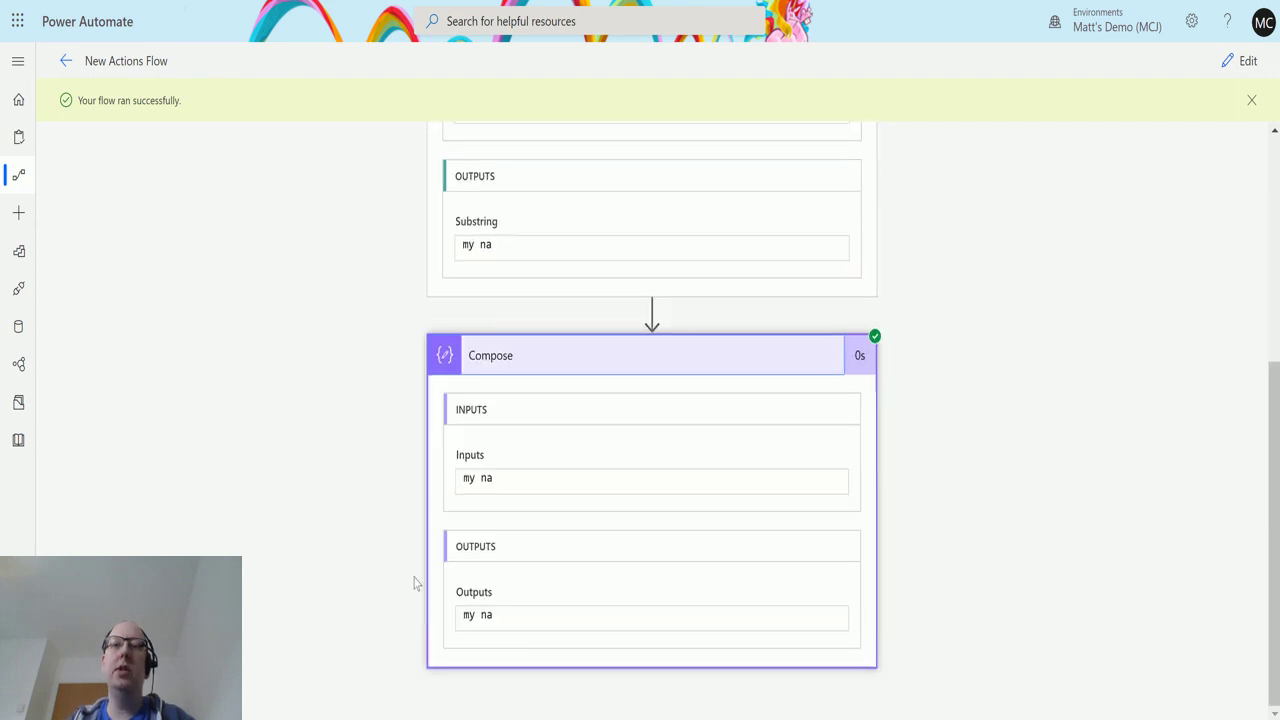
pyautogui.scroll(1, 575, 512)
pyautogui.scroll(4, 575, 512)
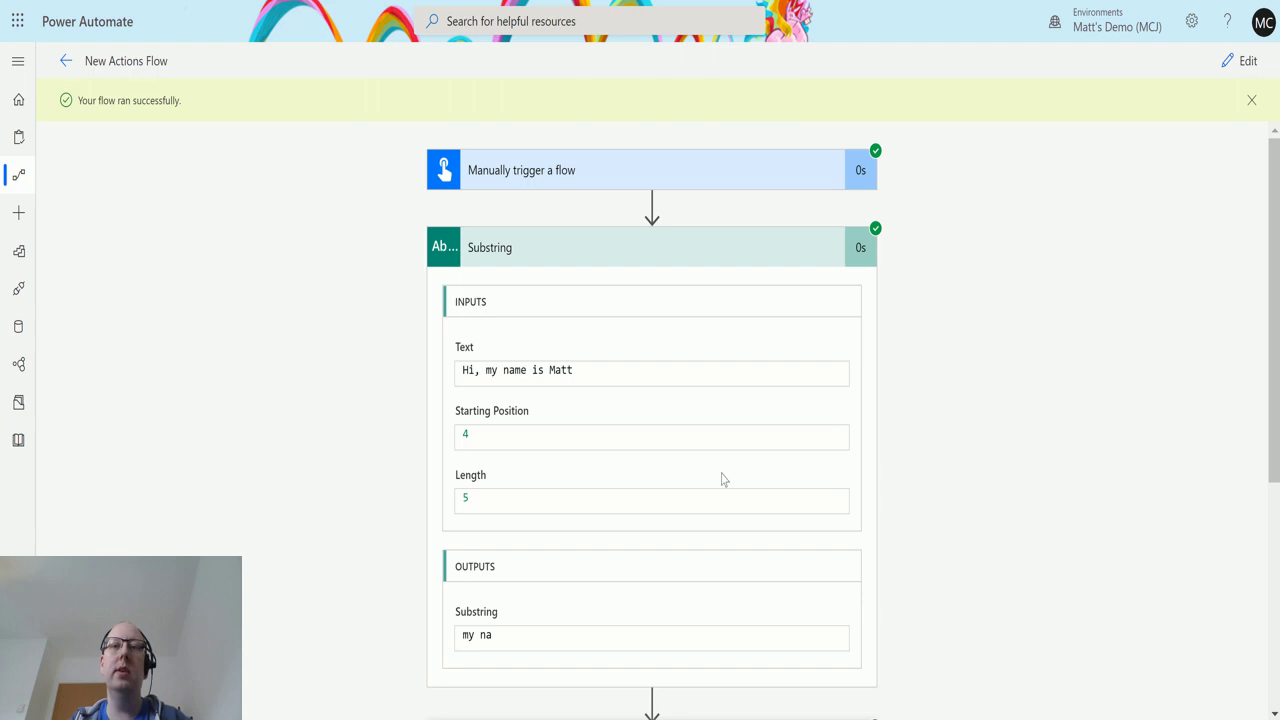
pyautogui.scroll(-3, 724, 480)
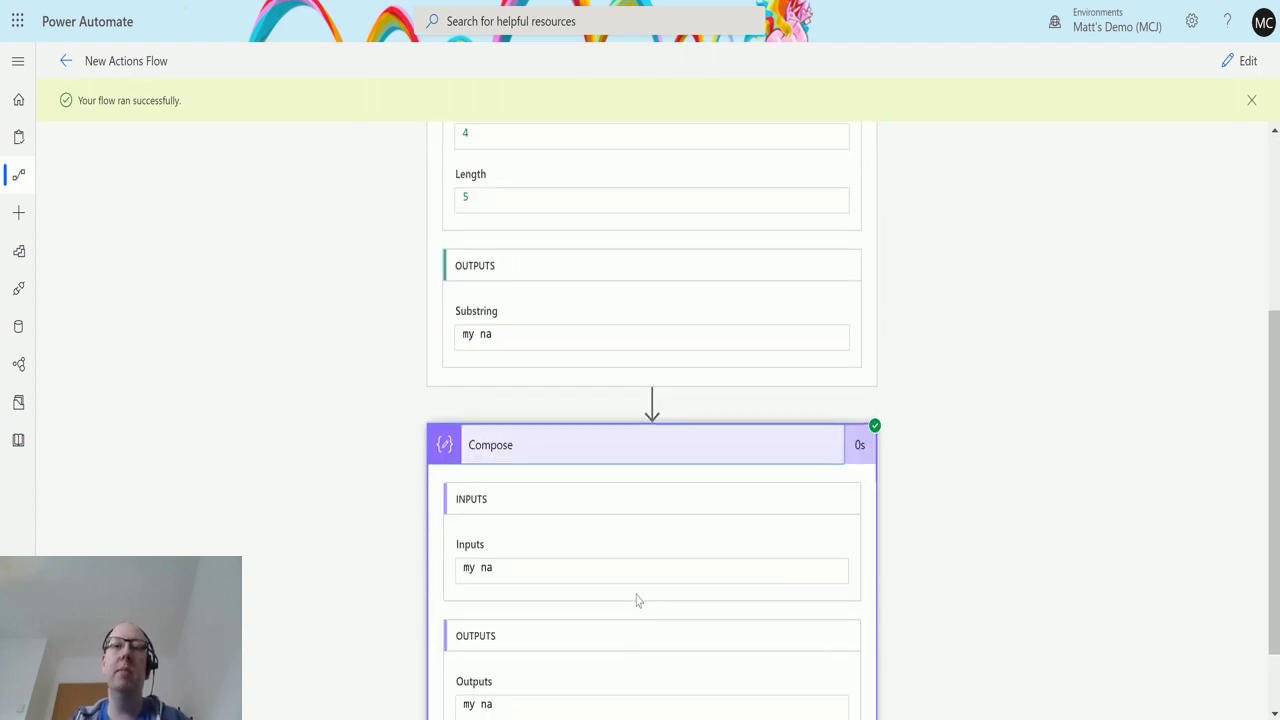
pyautogui.scroll(3, 636, 600)
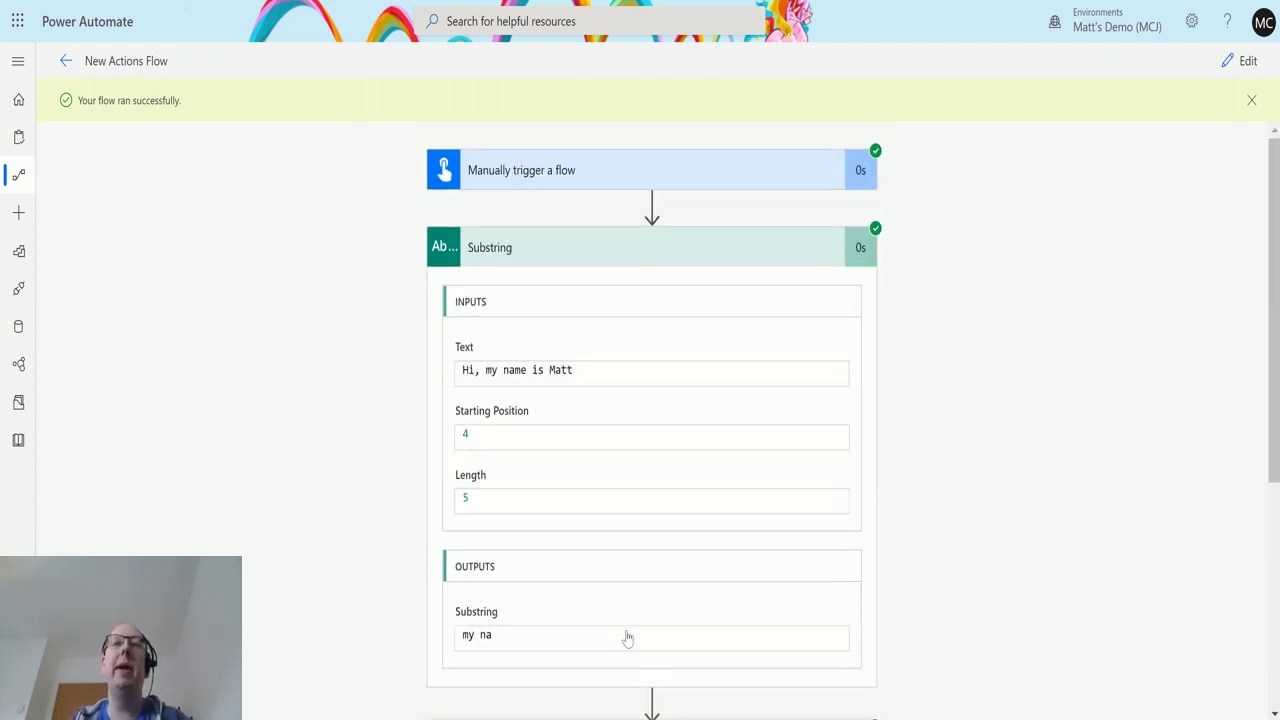